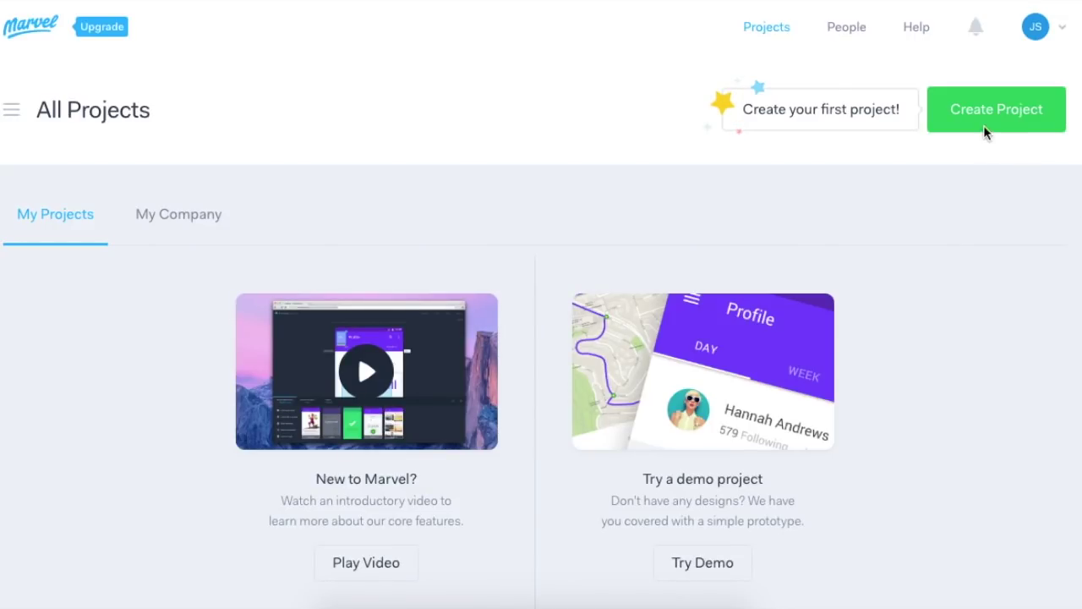
Step: Create the 'My Pets App' project using the iPhone X (1125×2436) device preset
click(938, 115)
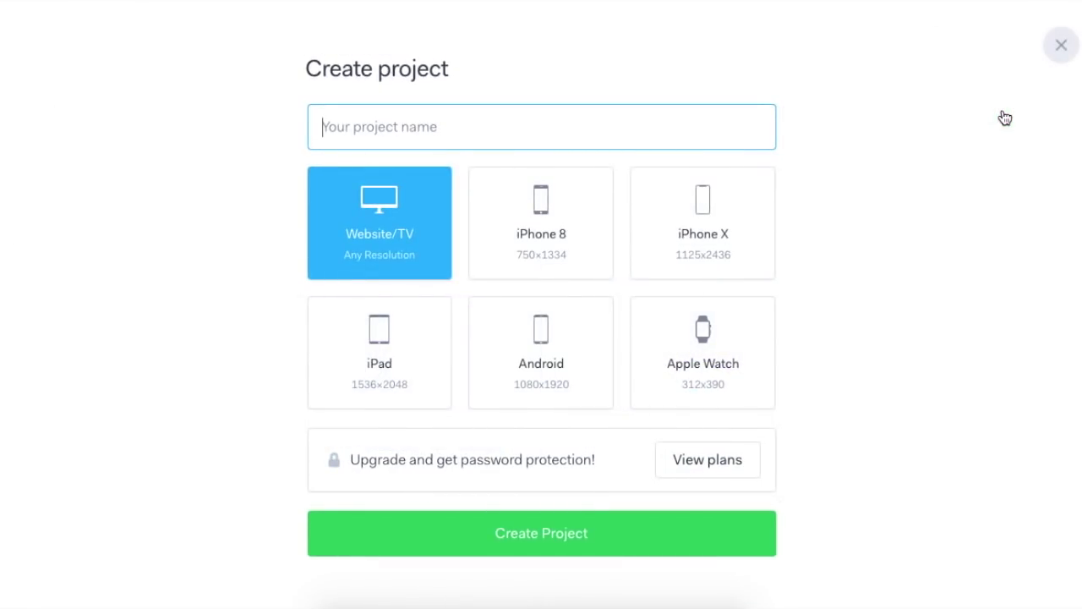
text(My Pets App)
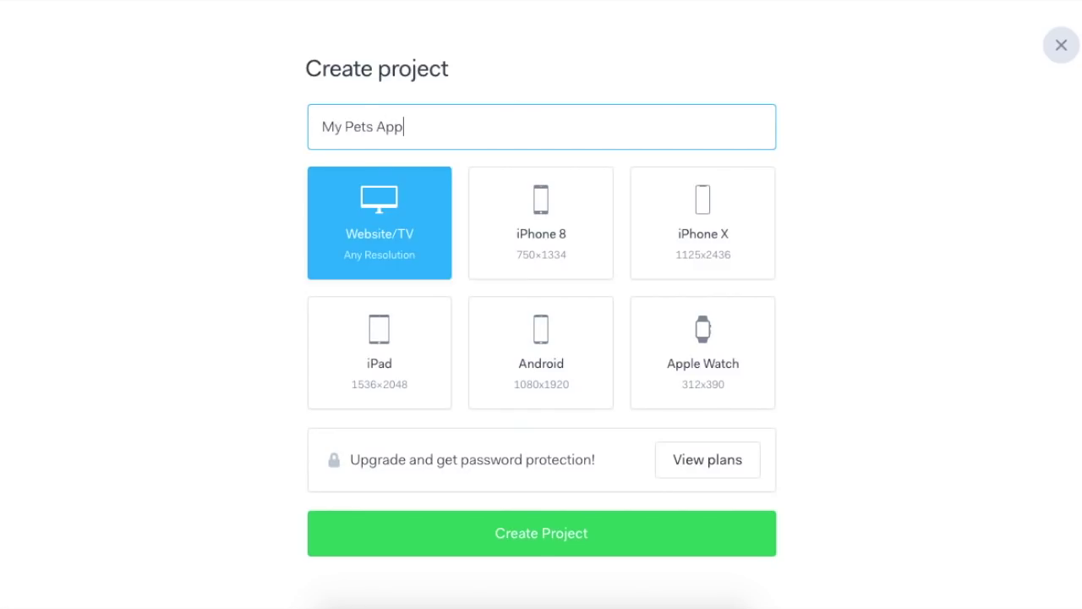
click(692, 224)
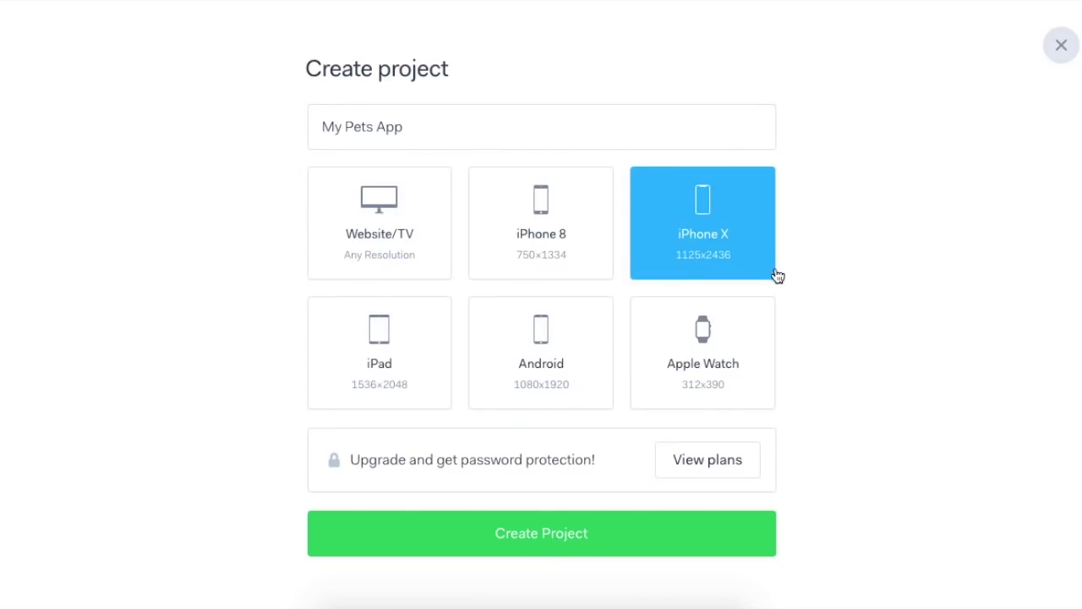
click(543, 544)
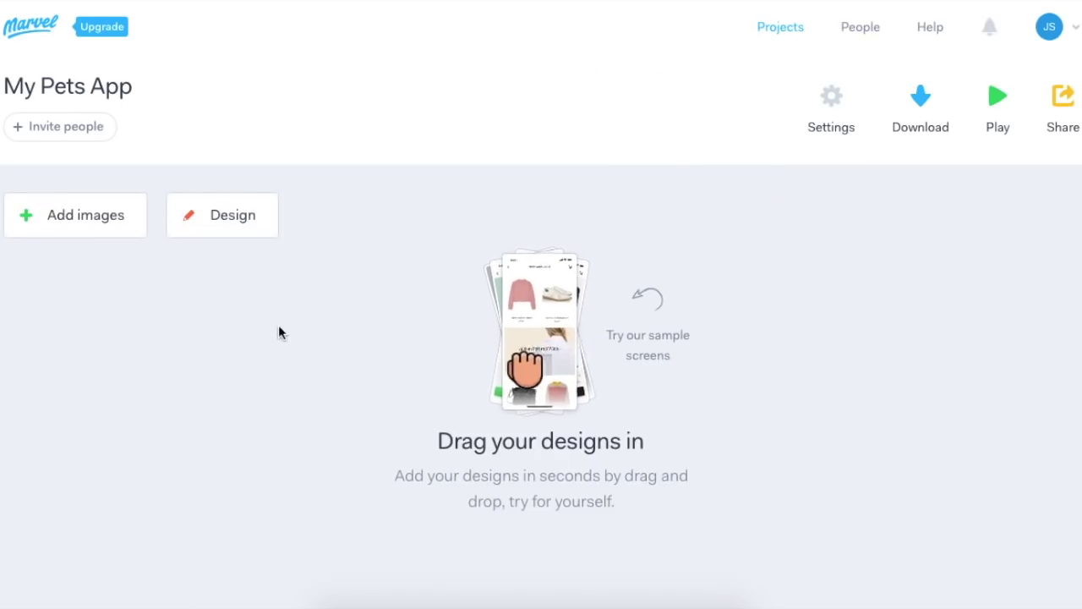
Step: Start a blank screen design and add a text element at font size 100
click(212, 218)
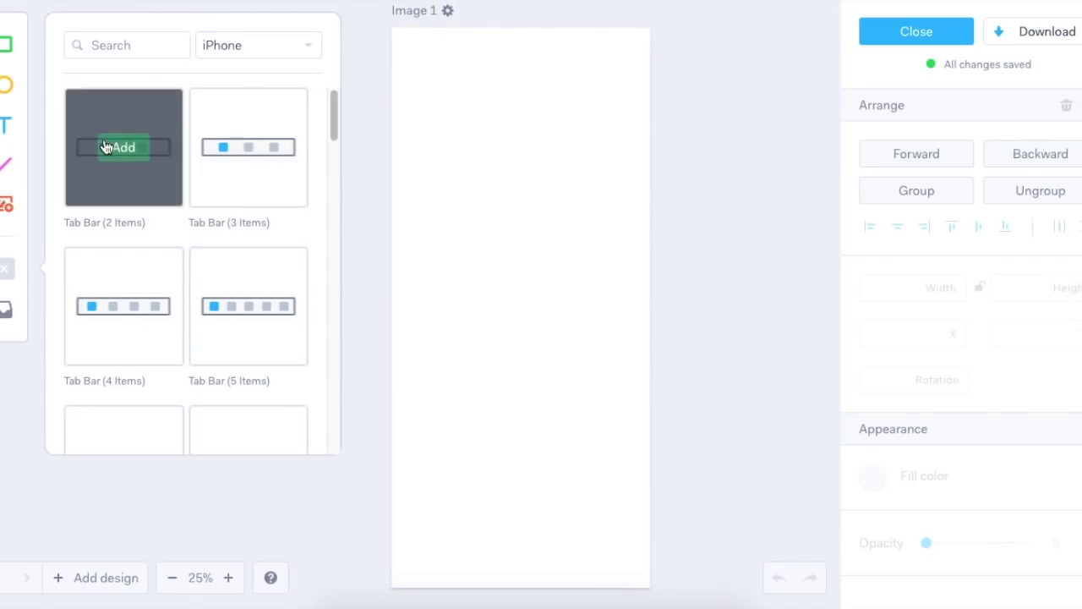
click(7, 129)
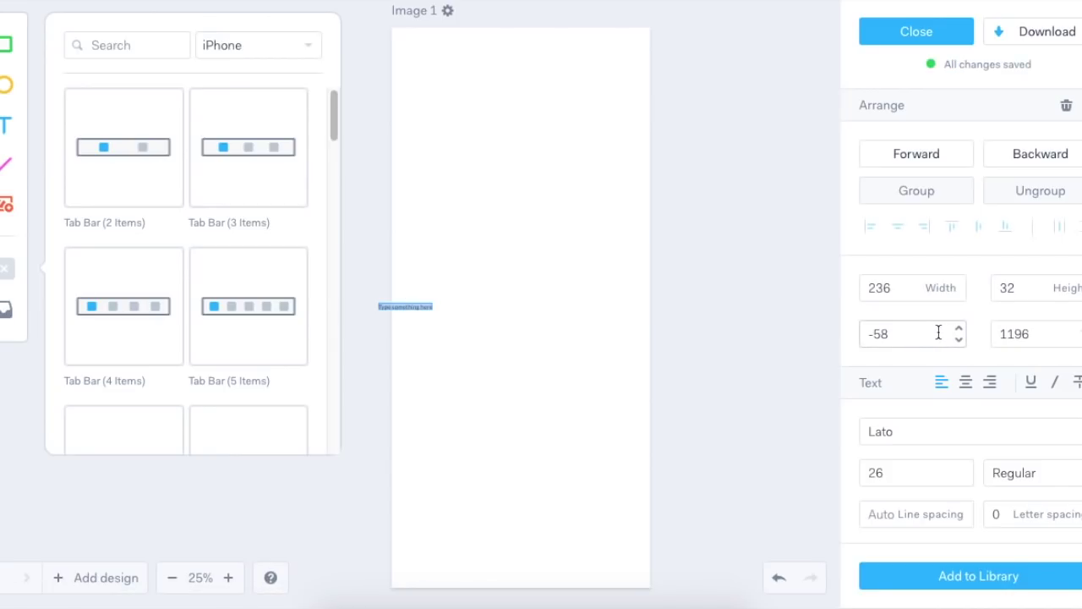
click(947, 467)
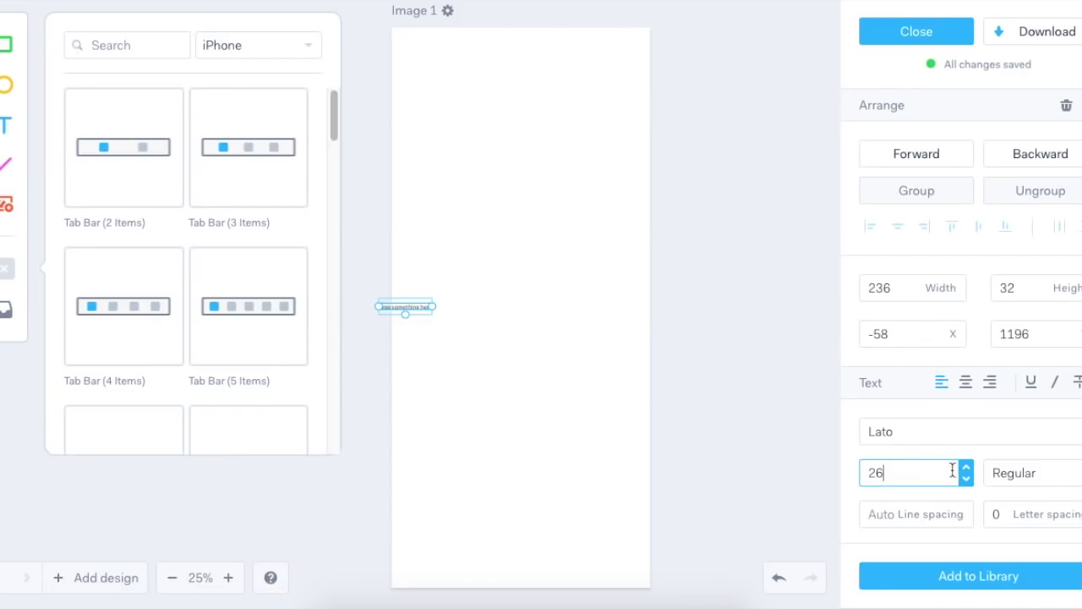
double_click(938, 474)
text(100)
key(Return)
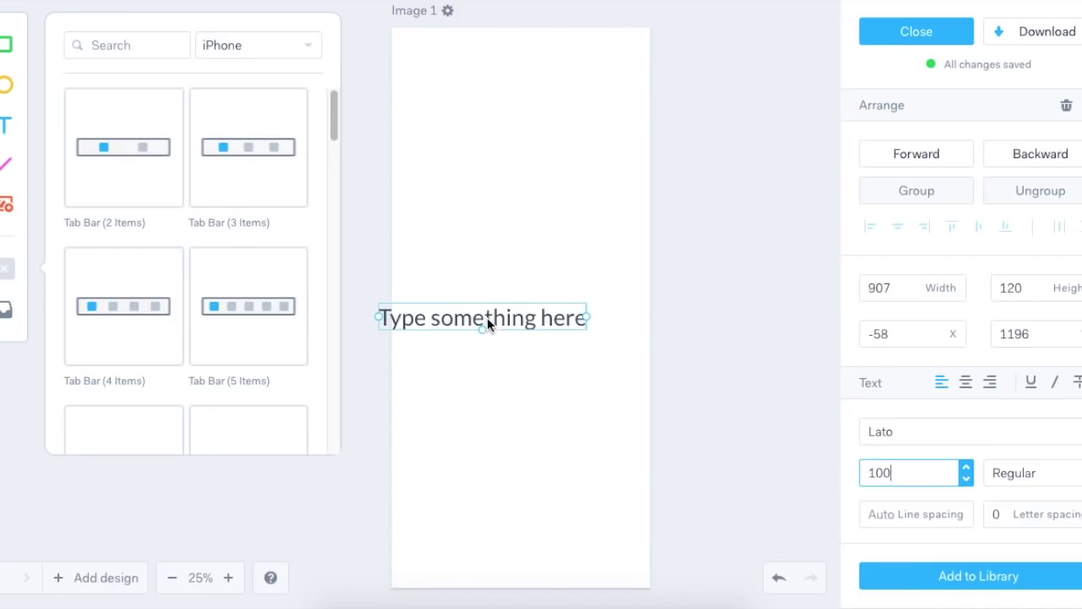
Step: Place the MY PETS APP title at the top centre and set its font to Chewy
drag(483, 333, 519, 82)
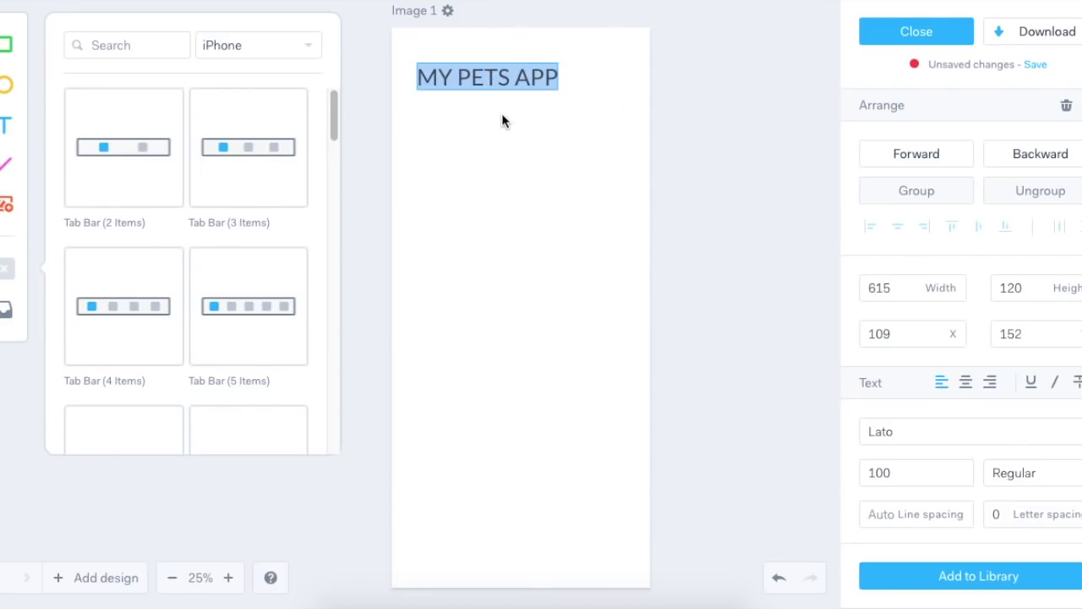
drag(503, 75, 534, 76)
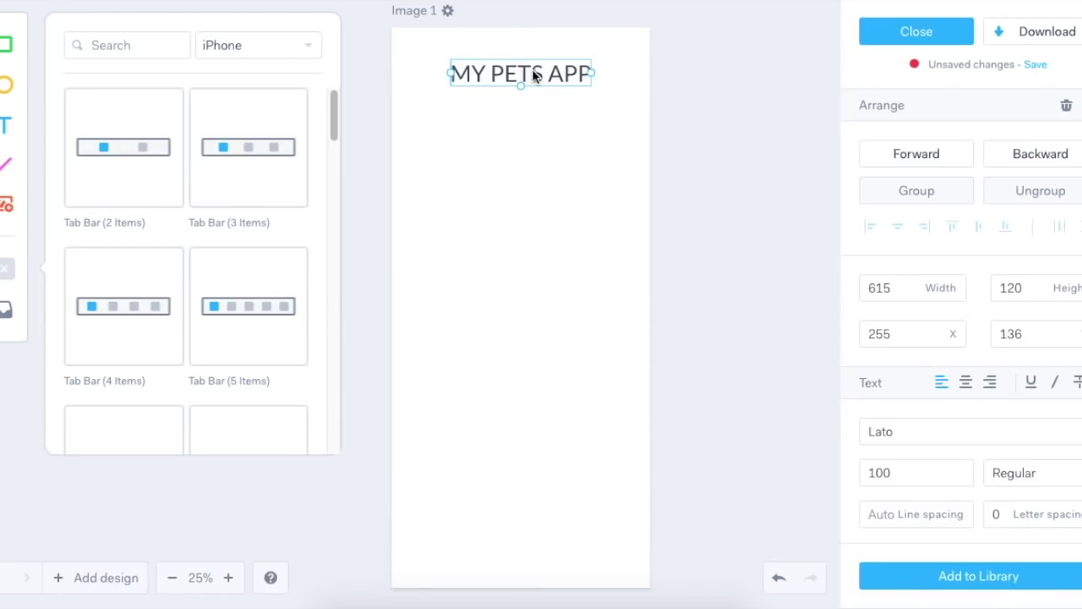
click(971, 433)
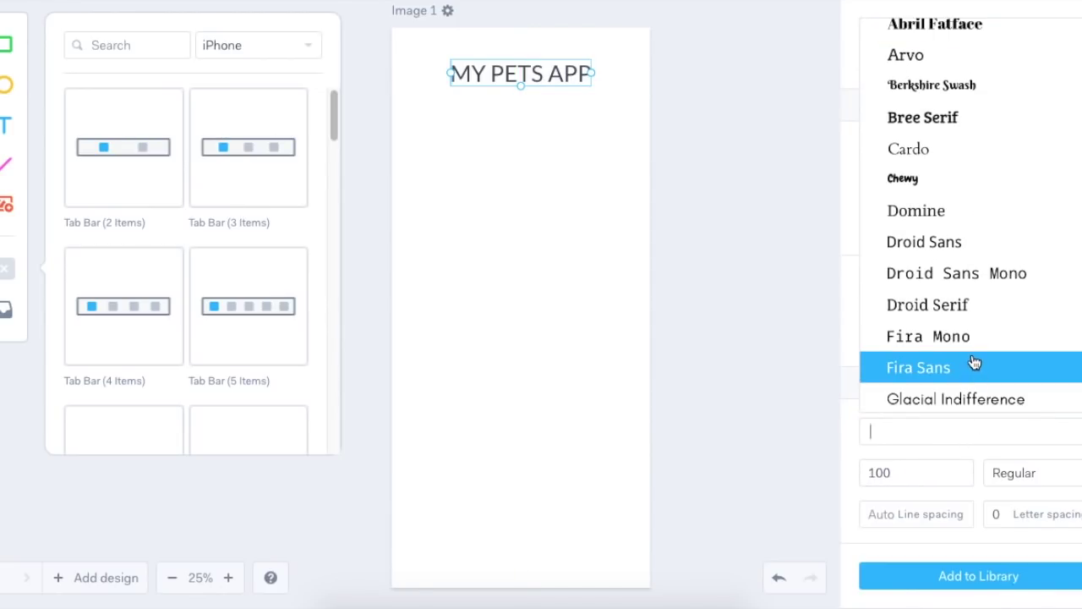
click(937, 179)
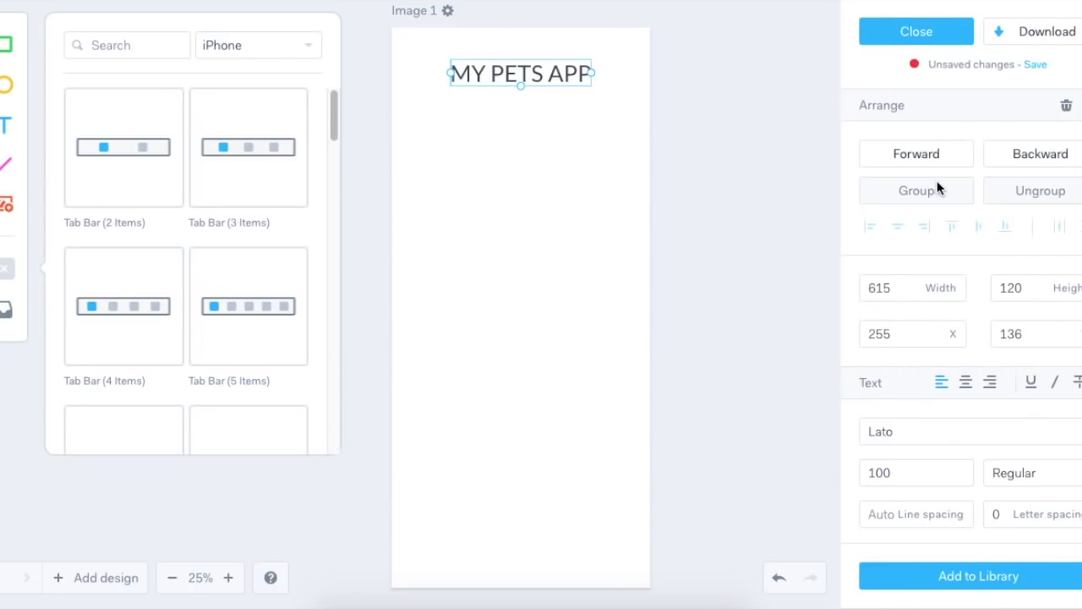
click(688, 222)
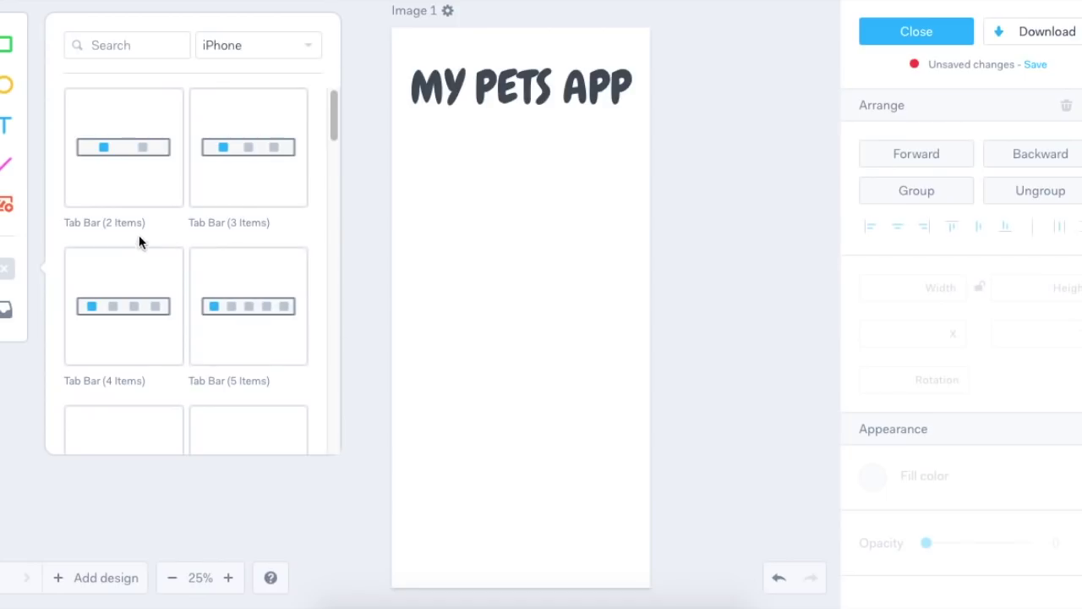
Step: Add the cat icon from an 'ANIMAL' icon search, enlarged to 268×268 under the title
click(5, 210)
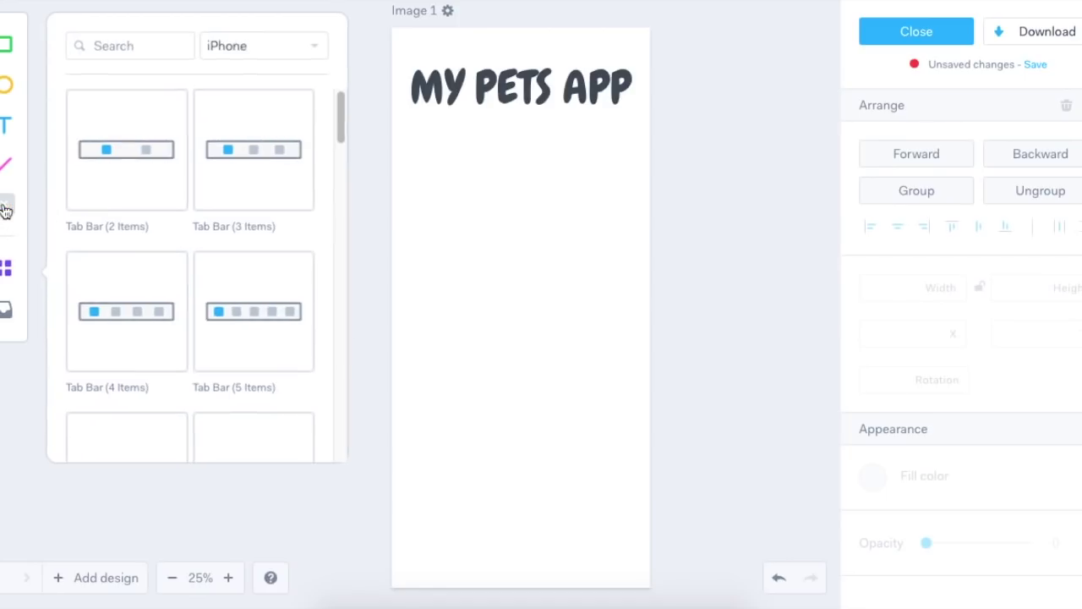
click(153, 91)
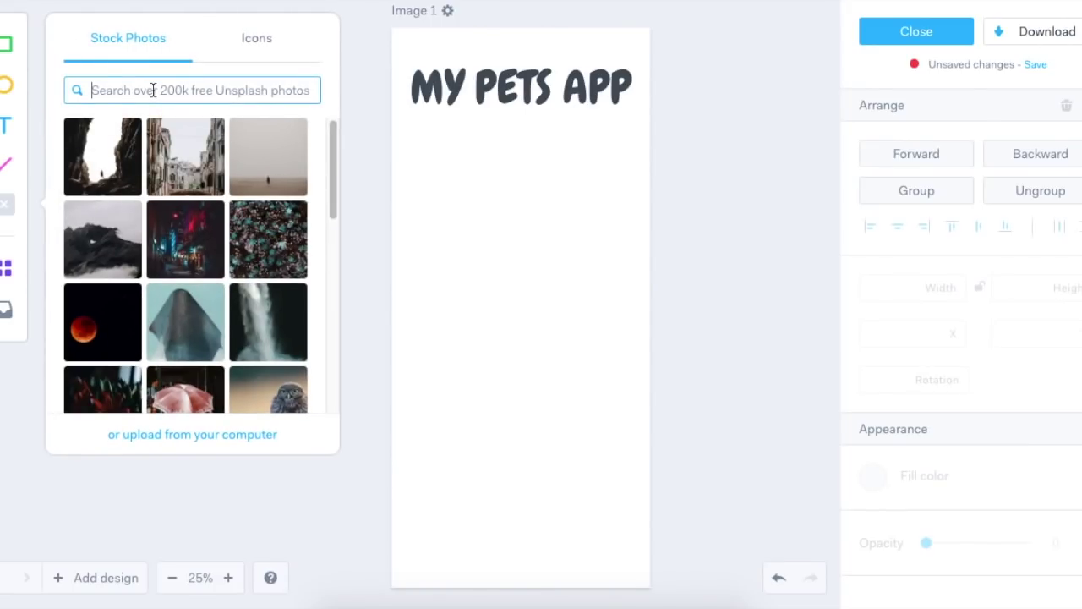
click(256, 38)
text(ANIMAL)
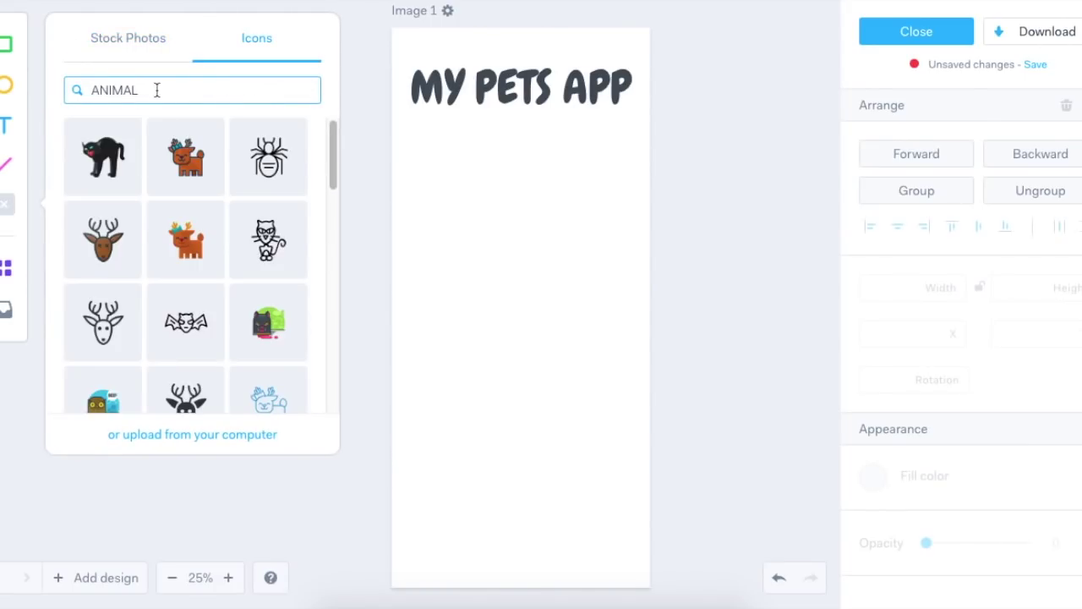
mouse_move(259, 226)
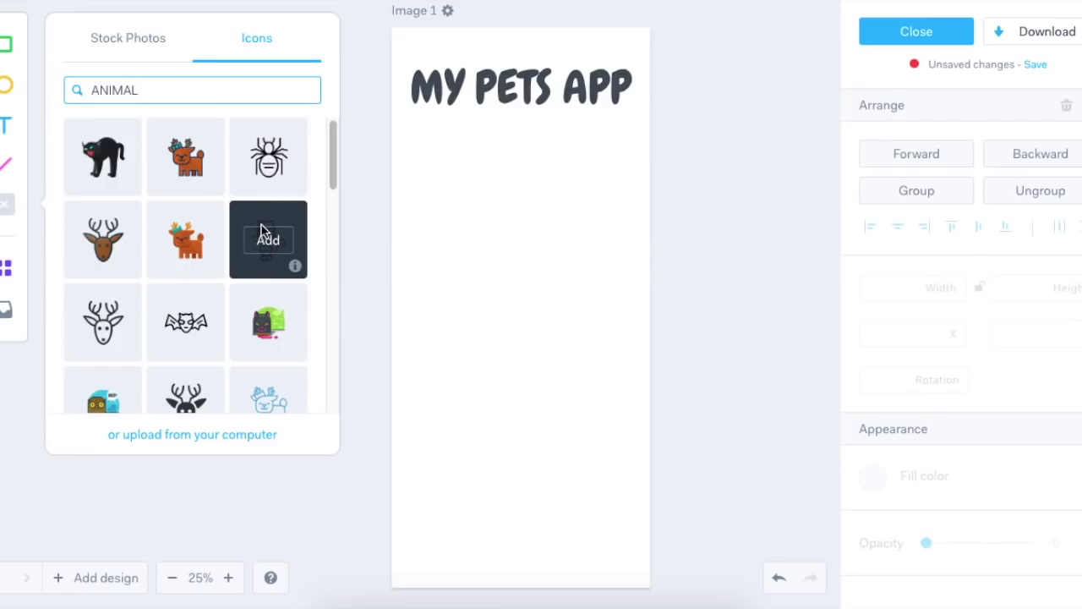
click(261, 230)
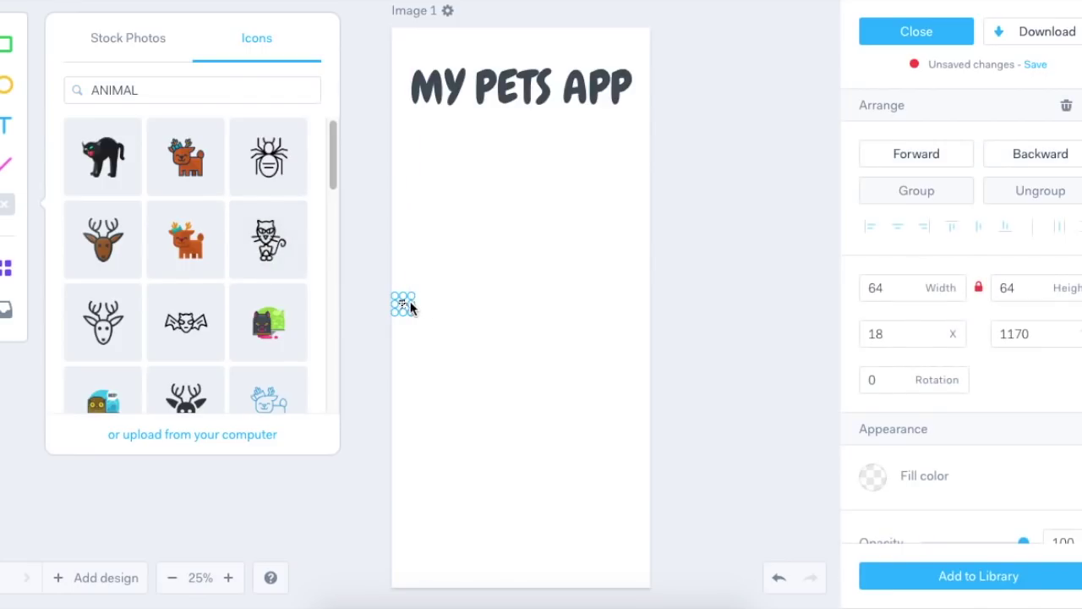
drag(409, 310, 521, 152)
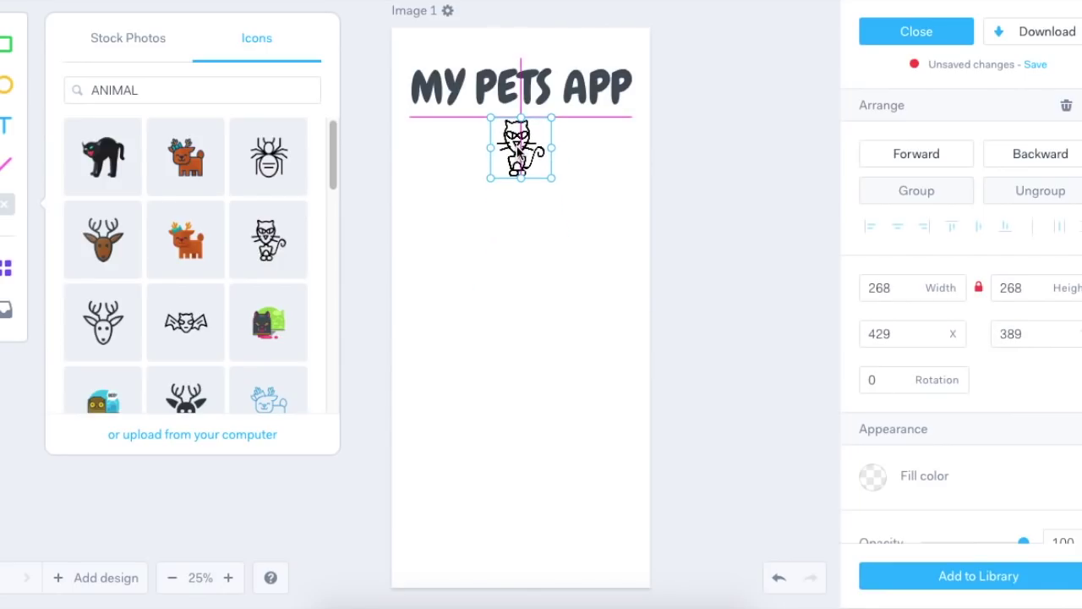
click(661, 285)
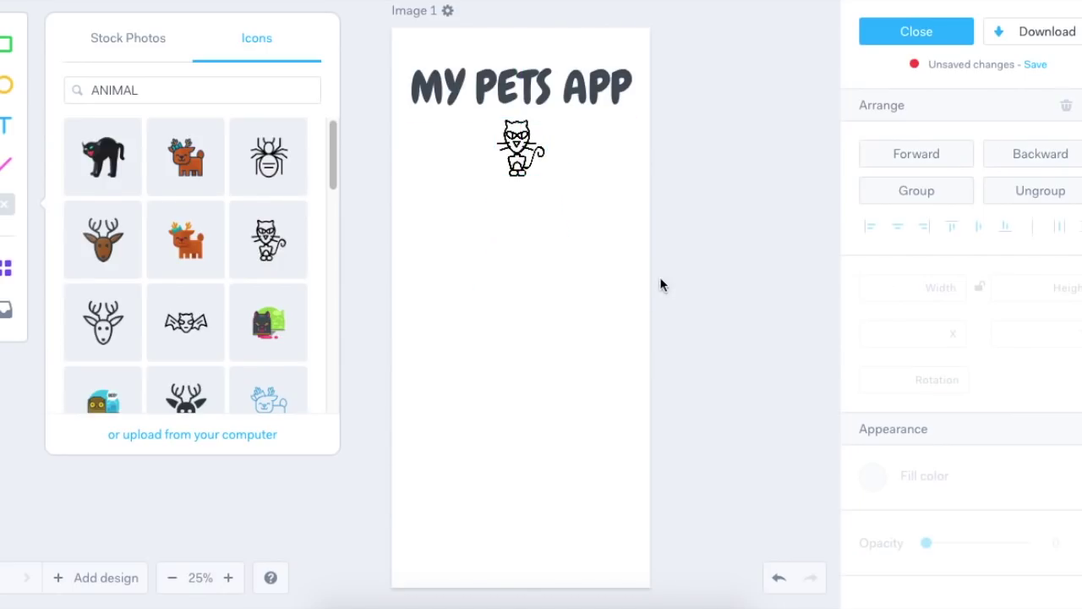
Step: Add a size-50, centre-aligned welcome message about the pets below the cat icon
click(6, 125)
double_click(896, 472)
text(50)
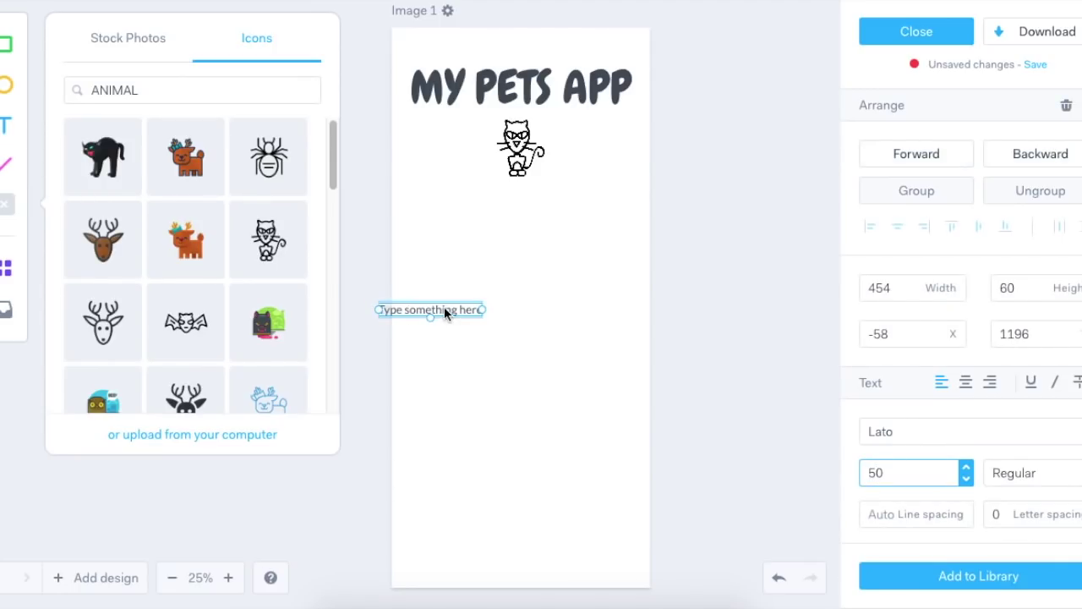
double_click(445, 311)
text(Welcome to my pets app.)
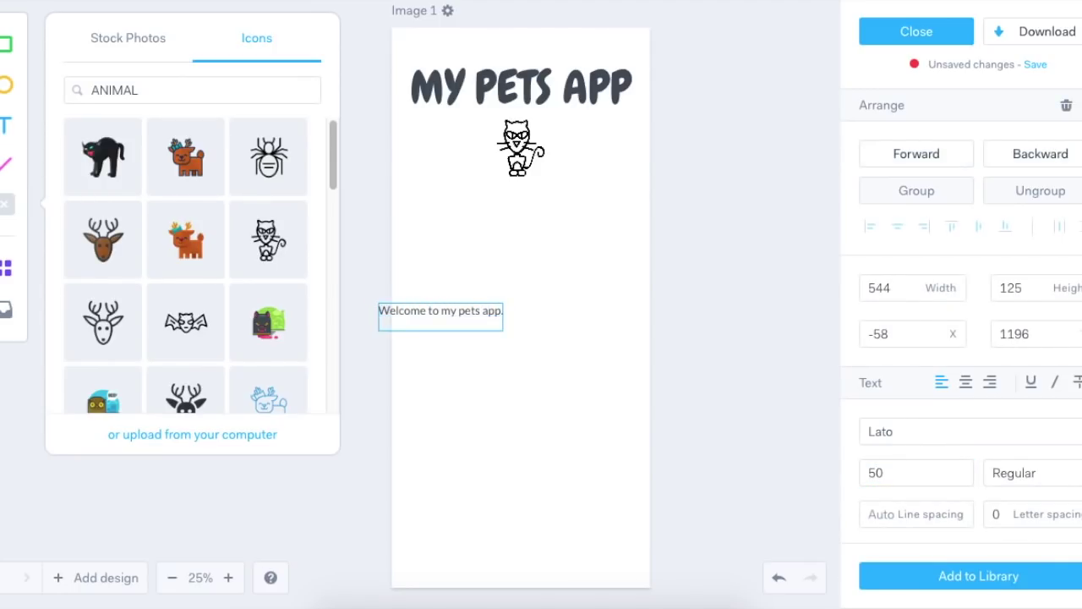
text(Get staretd)
text( and see all of the information about my pets)
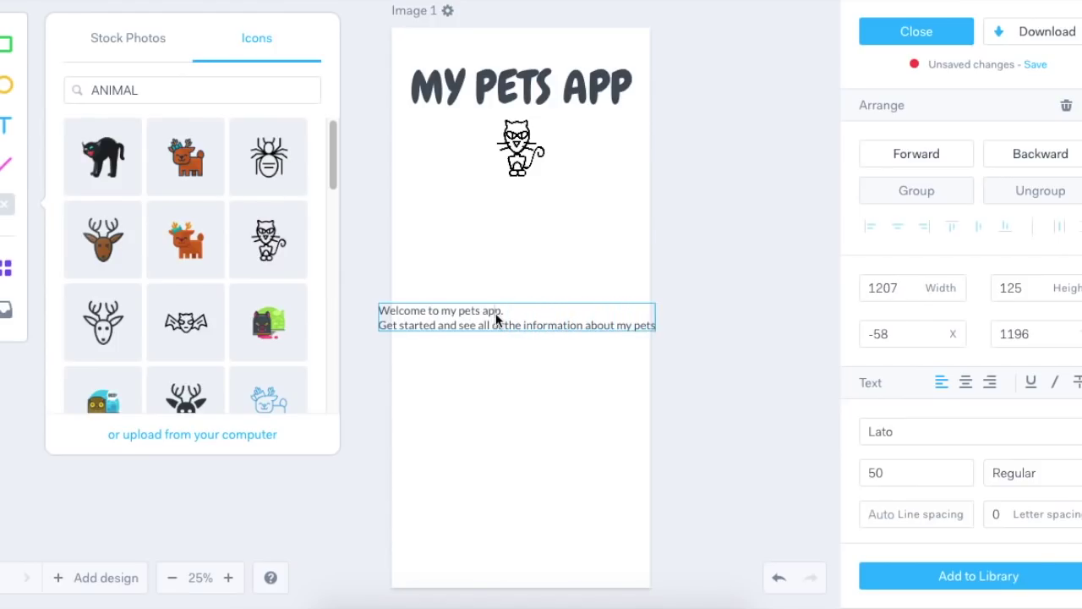
key(ctrl+a)
click(965, 383)
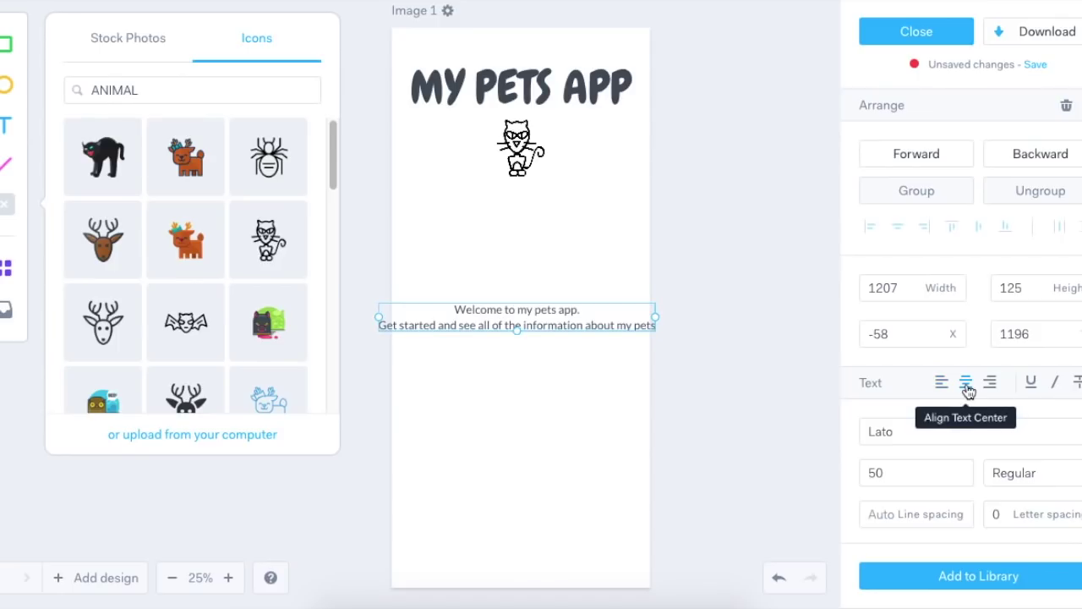
drag(655, 317, 638, 317)
drag(527, 314, 520, 274)
Step: Add the blue play icon from a 'start' icon search, enlarged and centred below the text
triple_click(194, 89)
text(start)
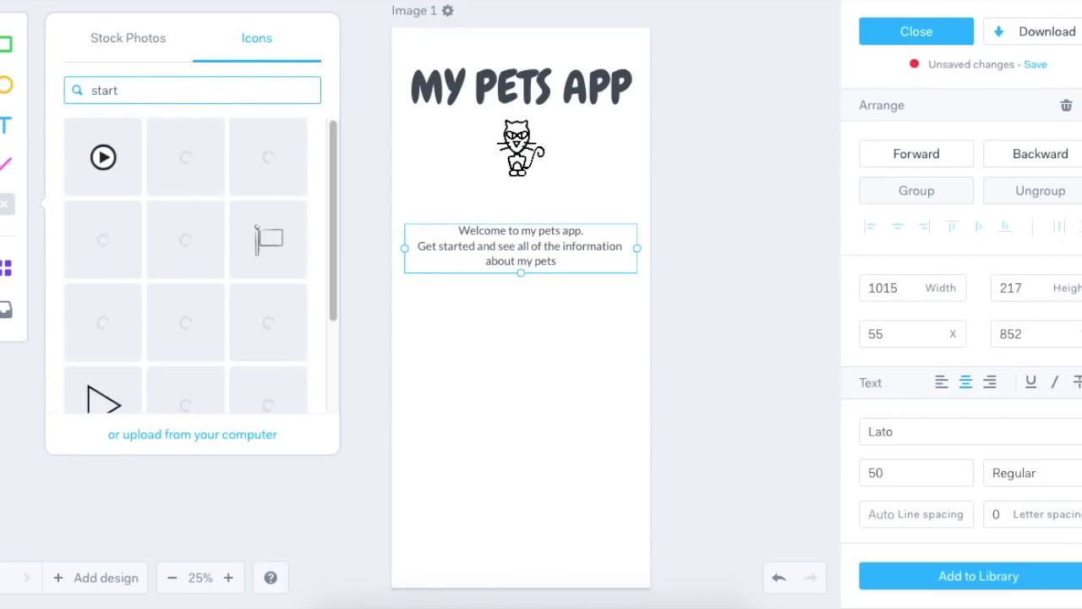
scroll(268, 254, down, 2)
click(269, 283)
drag(413, 314, 515, 391)
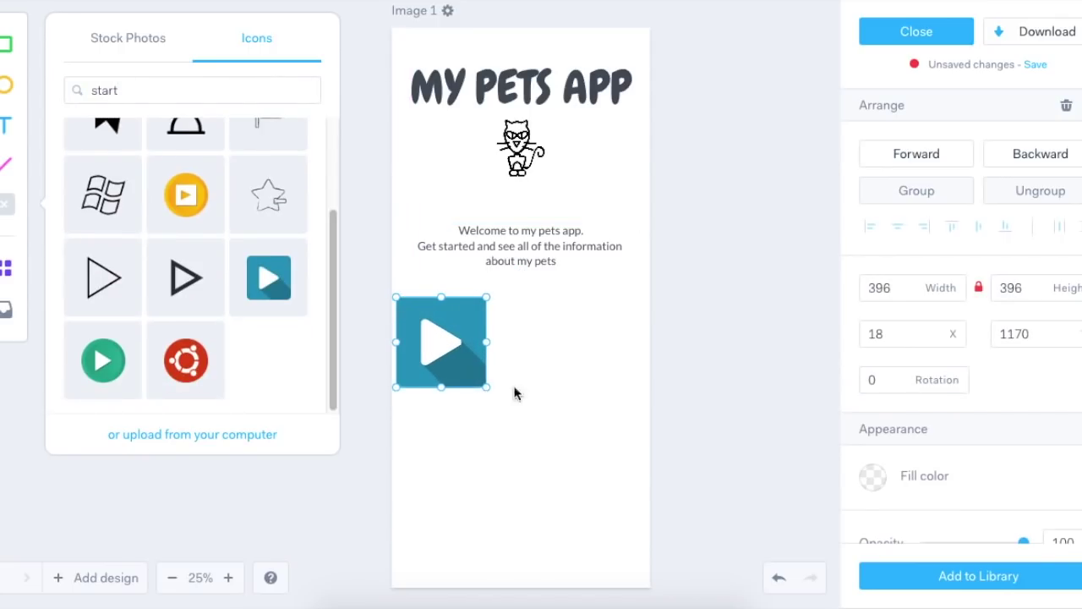
drag(442, 341, 521, 342)
click(476, 447)
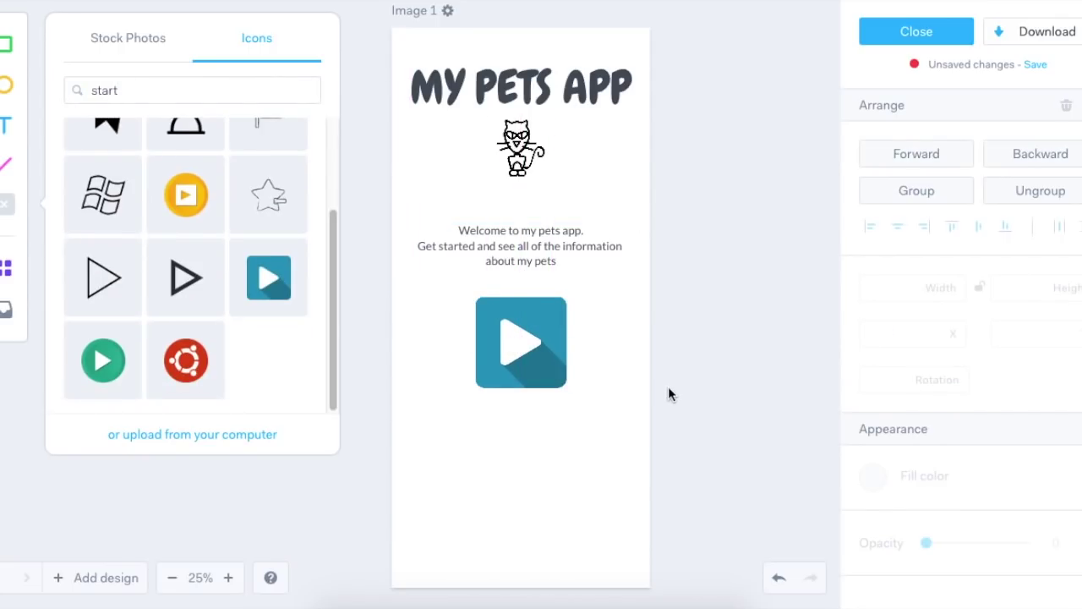
click(6, 272)
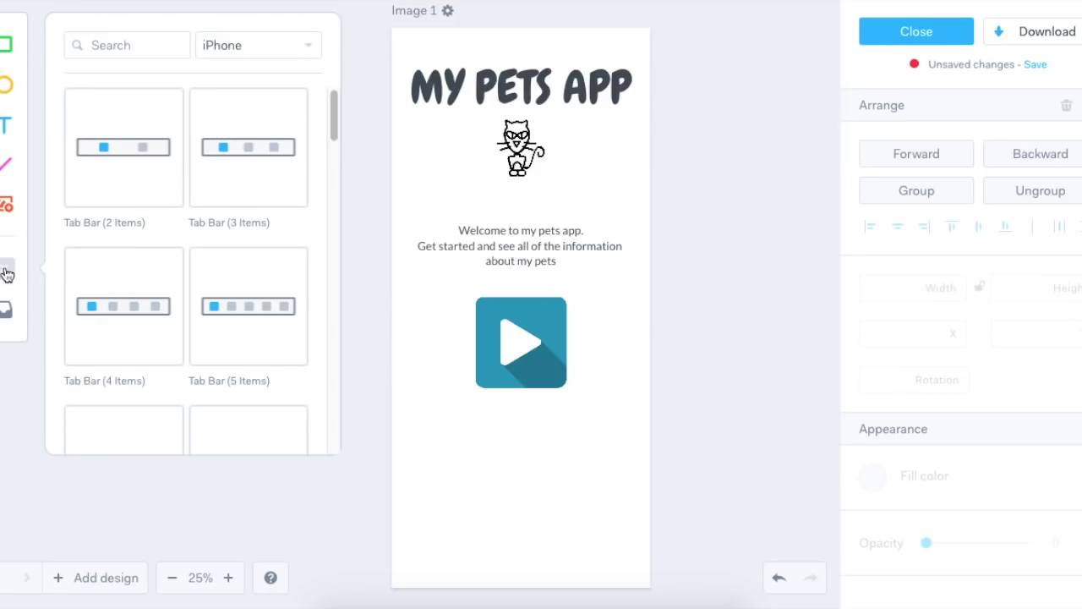
Step: Add a three-item tab bar at the bottom of the screen, stretched to full width
mouse_move(249, 150)
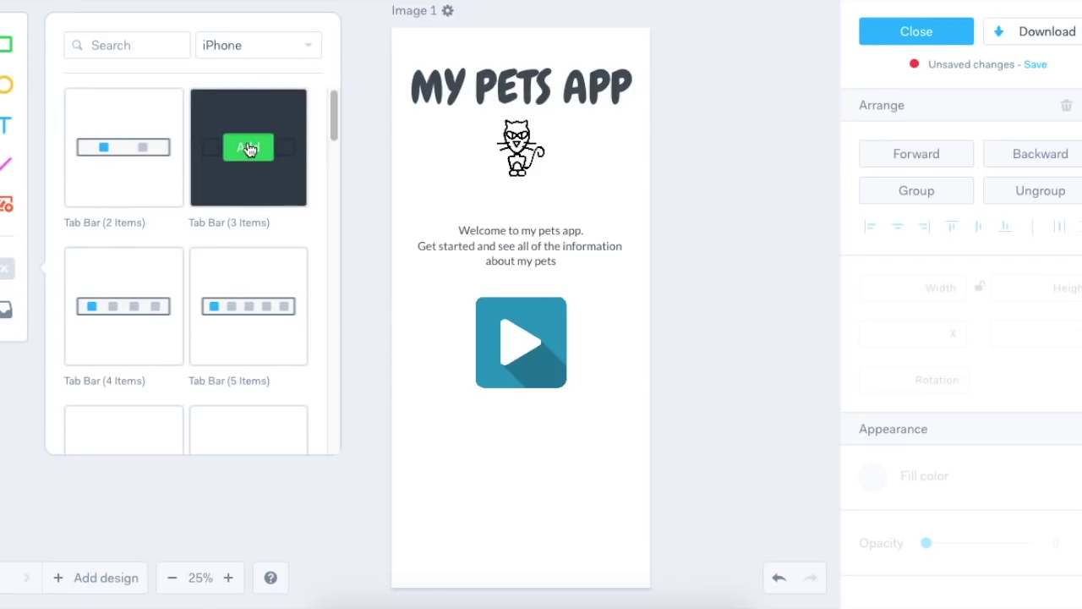
click(249, 150)
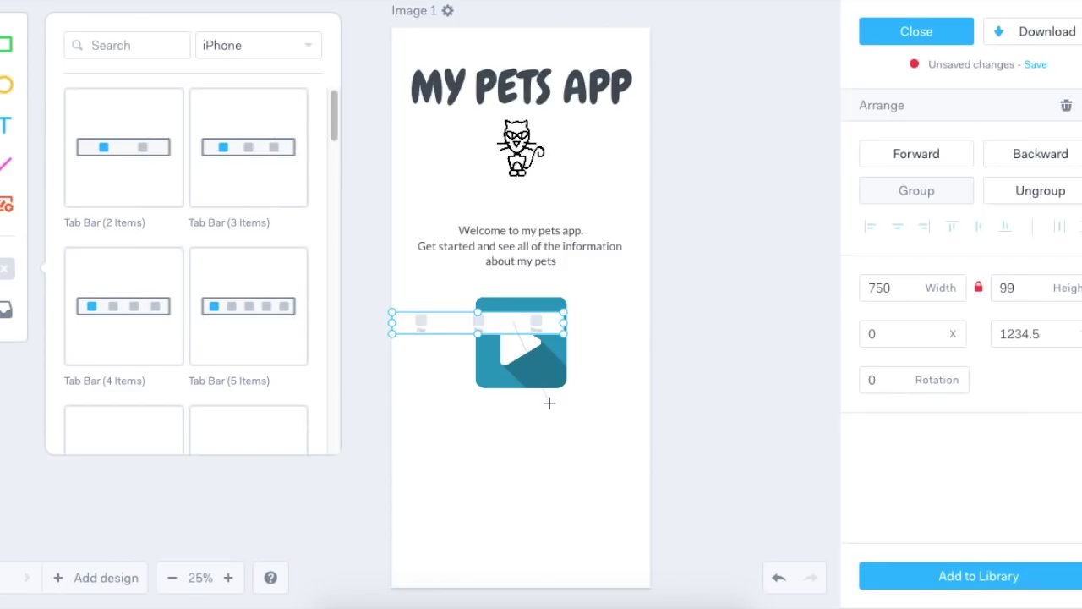
click(486, 311)
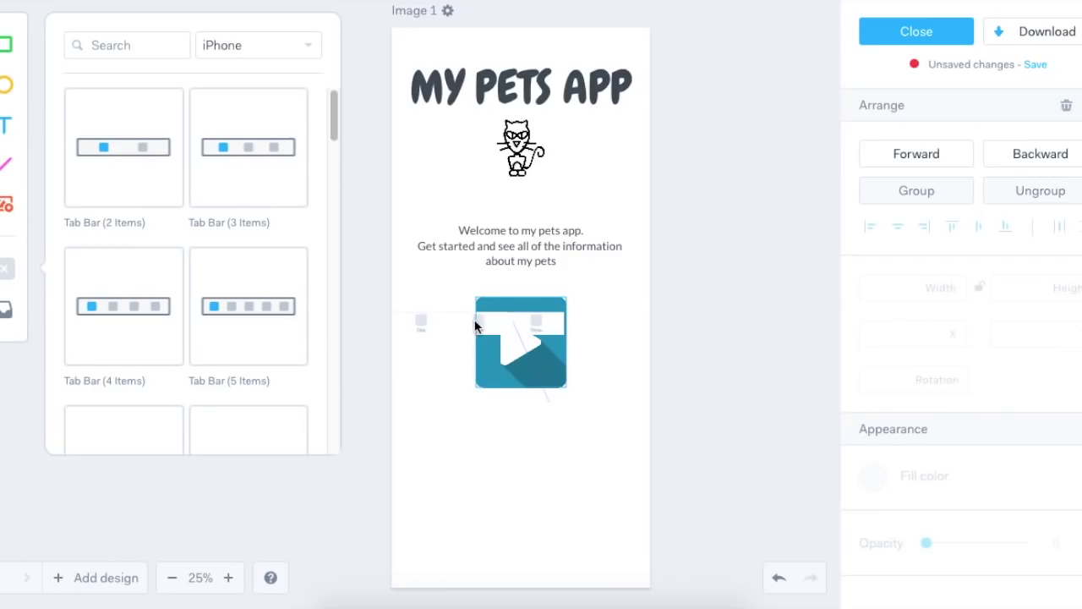
click(565, 314)
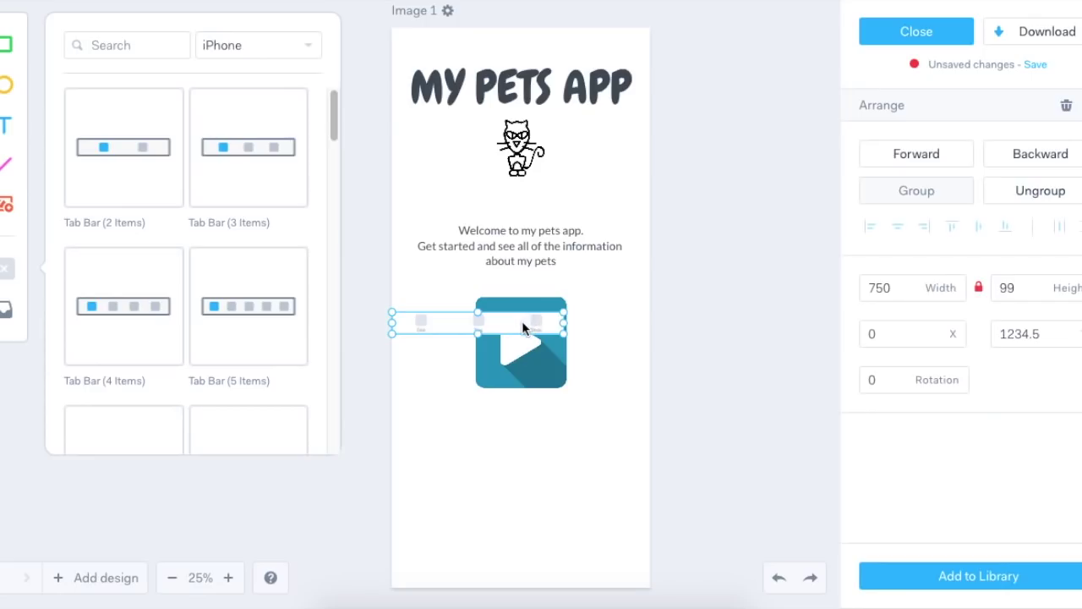
drag(522, 320, 574, 559)
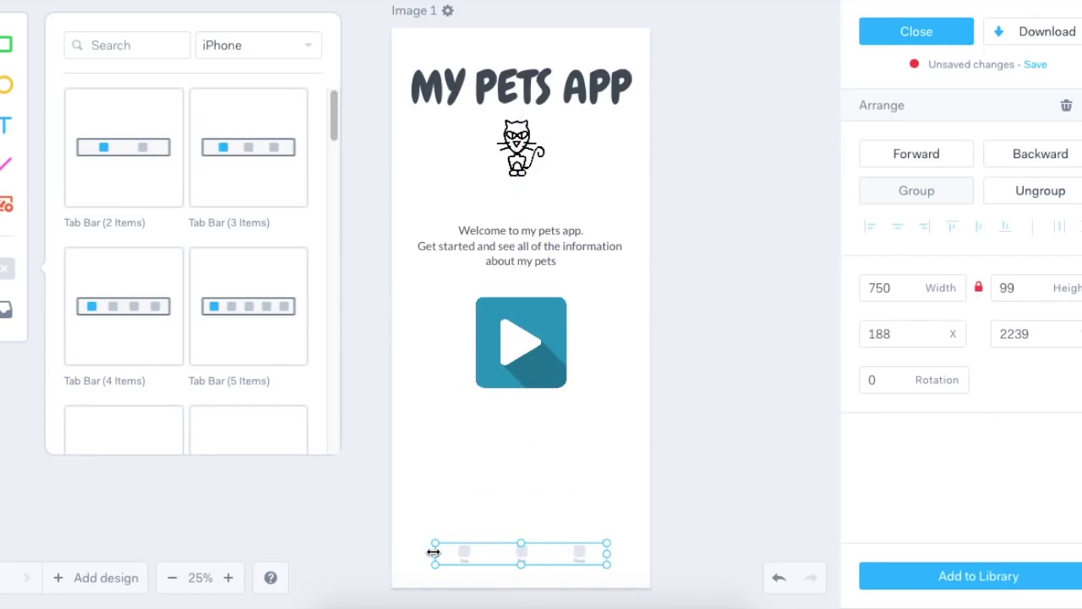
drag(433, 552, 393, 552)
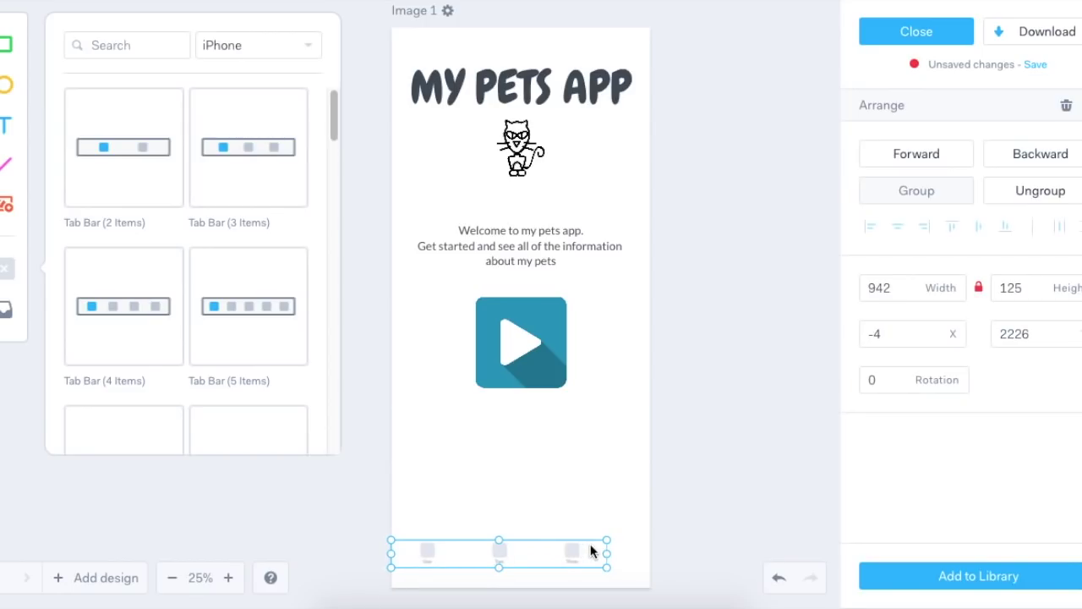
Step: Put a home icon in the tab bar's centre and a back arrow in its left slot
double_click(427, 552)
double_click(178, 87)
text(h)
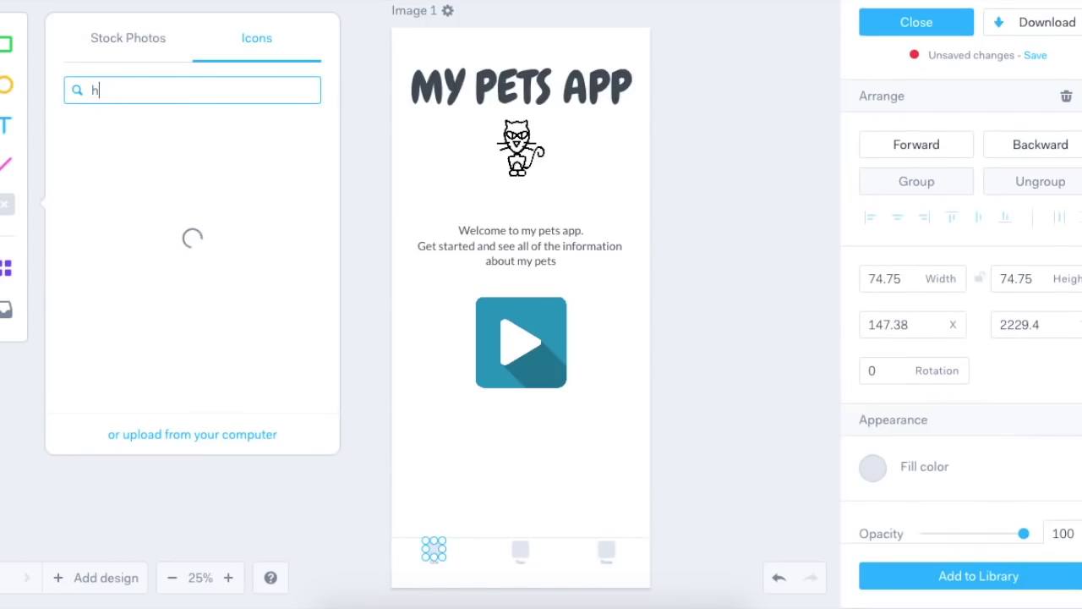
text(ome)
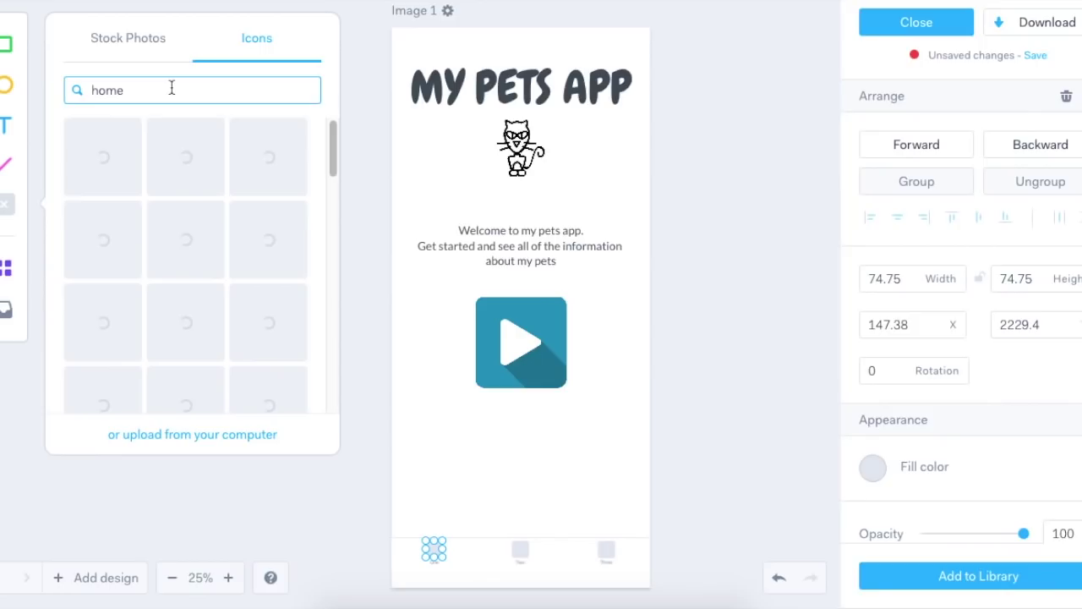
click(100, 153)
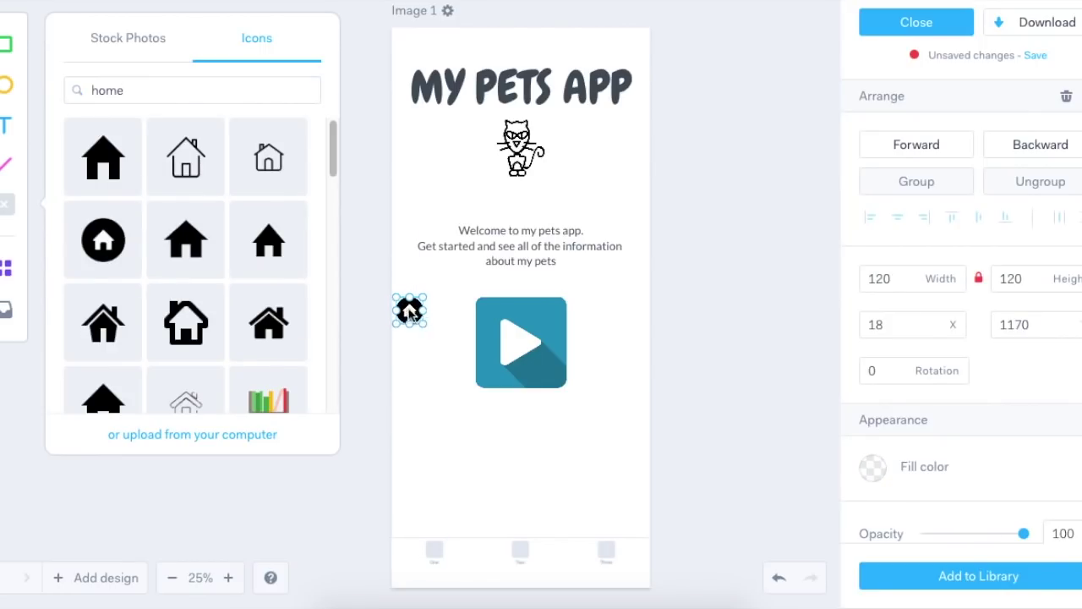
double_click(108, 90)
text(back)
click(181, 329)
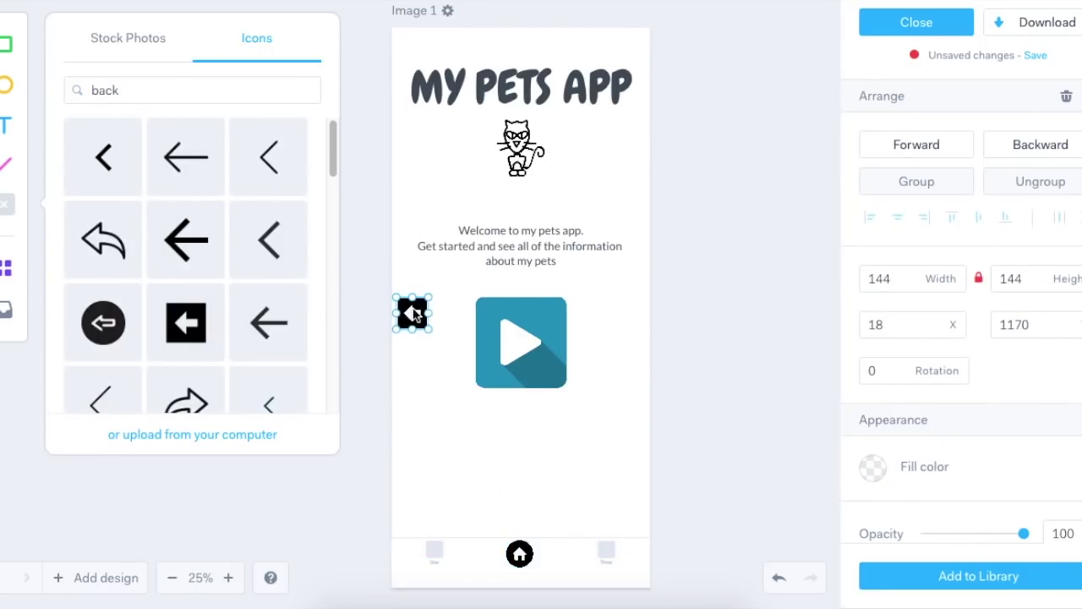
drag(413, 313, 436, 556)
click(520, 554)
drag(504, 570, 500, 574)
Step: Add a forward arrow to the tab bar's right slot and save the design
click(138, 89)
key(BackSpace)
key(BackSpace)
key(BackSpace)
key(BackSpace)
text(forwards)
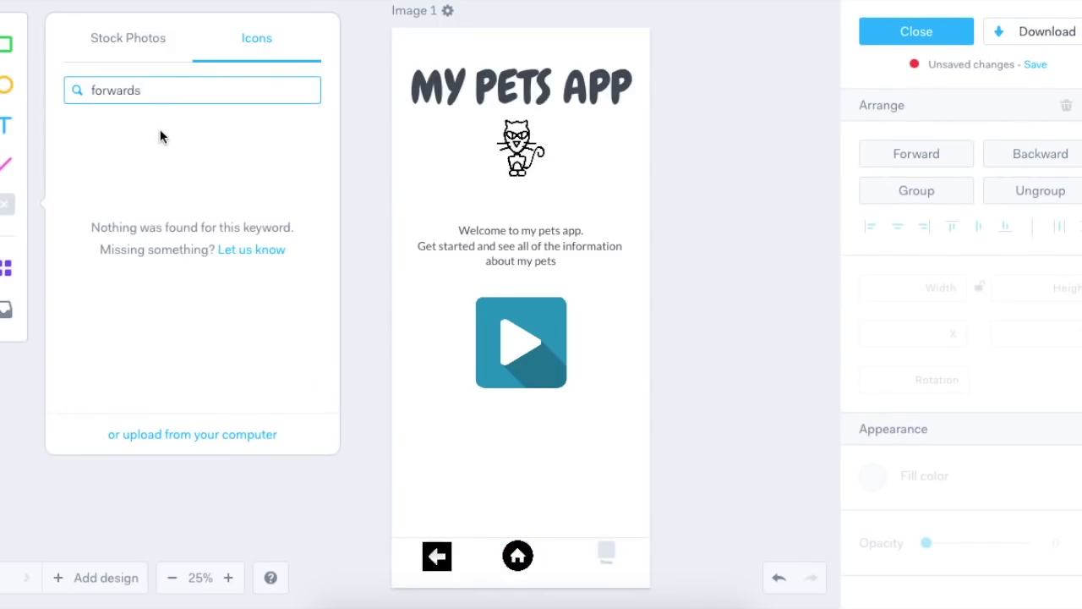
key(BackSpace)
click(100, 237)
drag(416, 318, 610, 560)
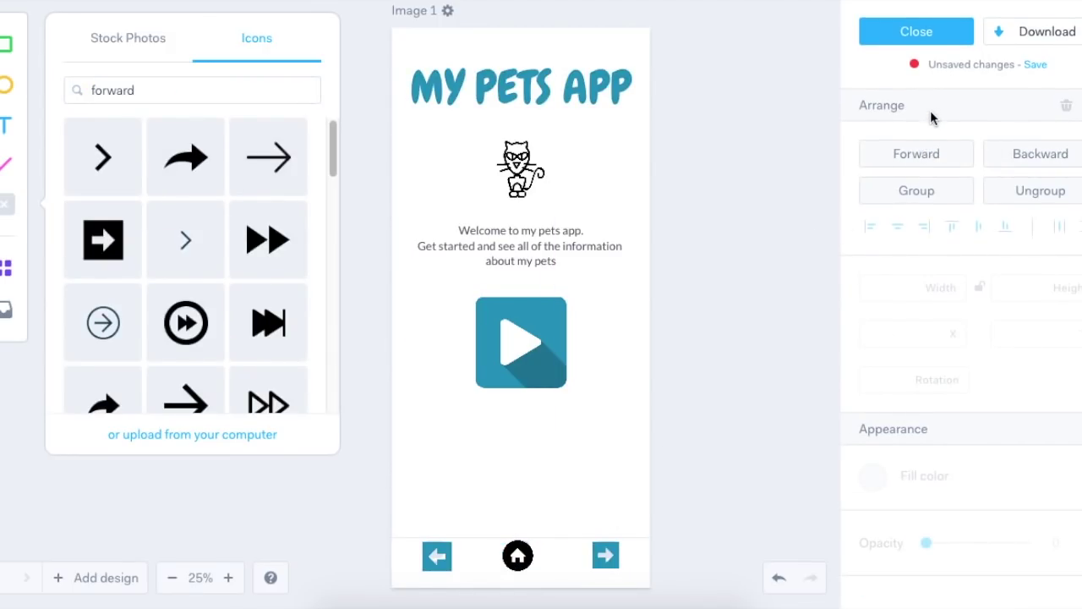
click(1037, 66)
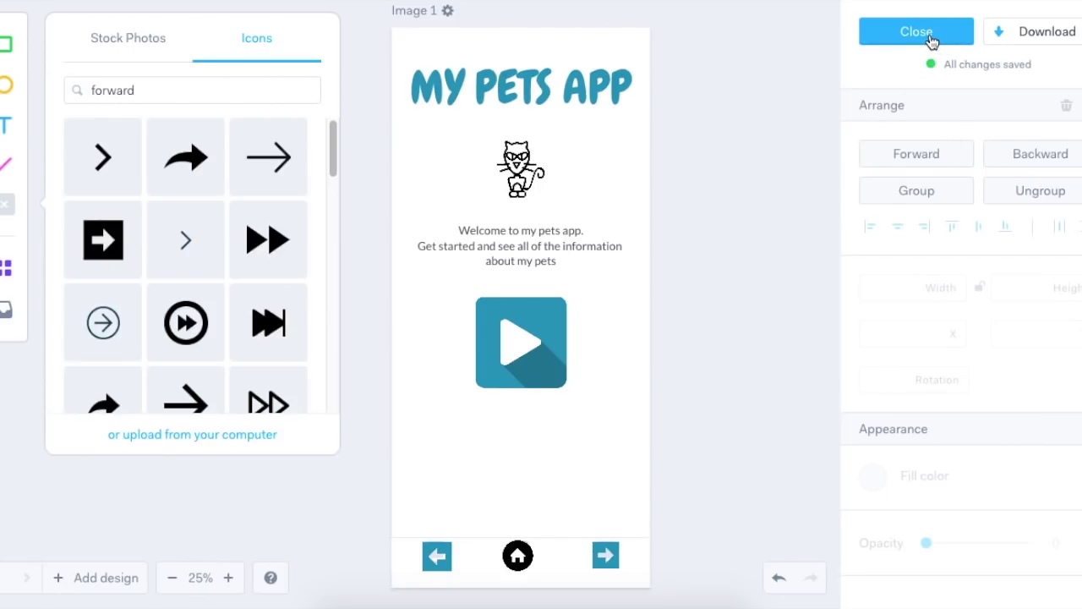
Step: Close the design editor and bring up the Image 1 screen's options on the project page
click(930, 34)
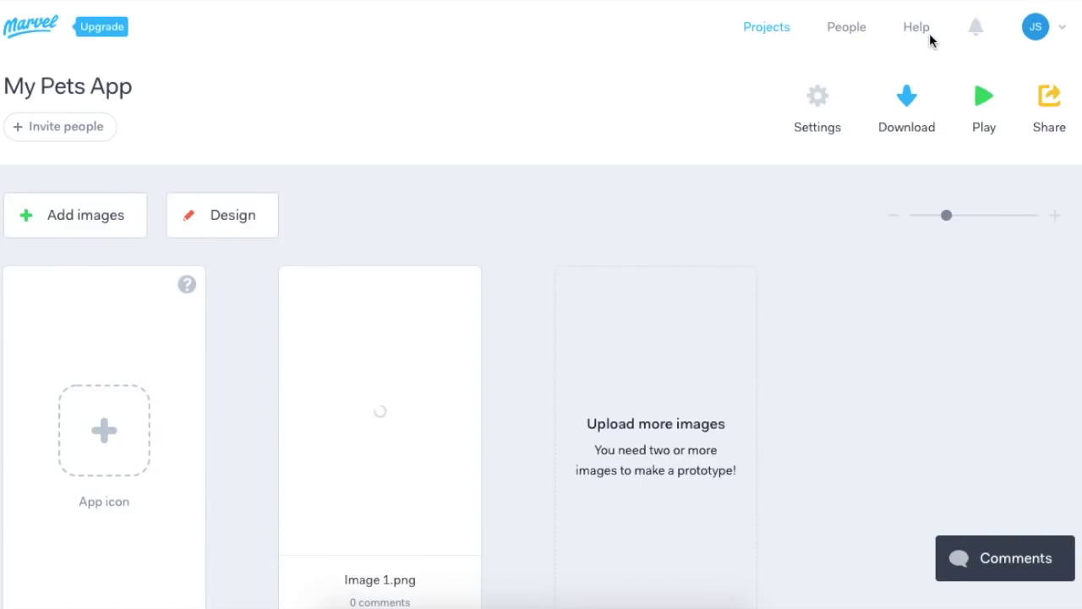
scroll(733, 185, down, 2)
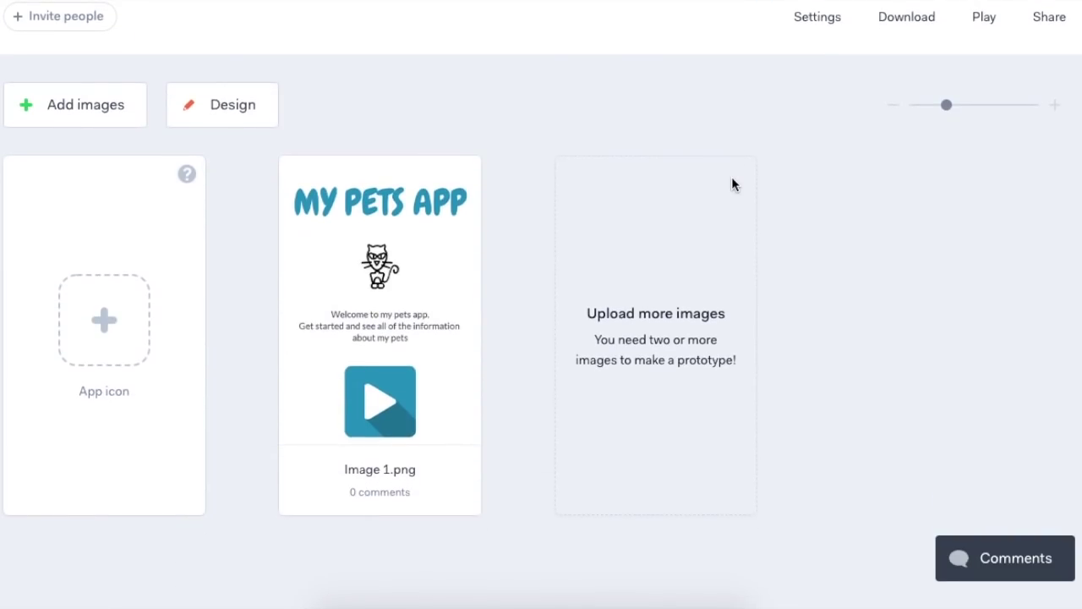
mouse_move(376, 221)
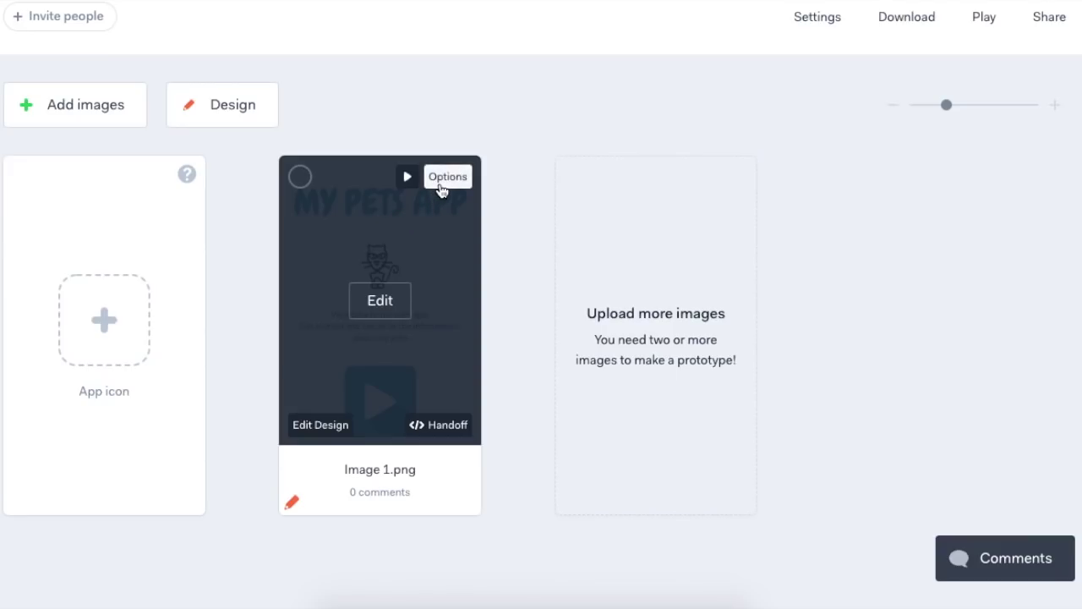
click(440, 187)
Step: Duplicate the Image 1 screen and open the copy in the design editor
click(402, 233)
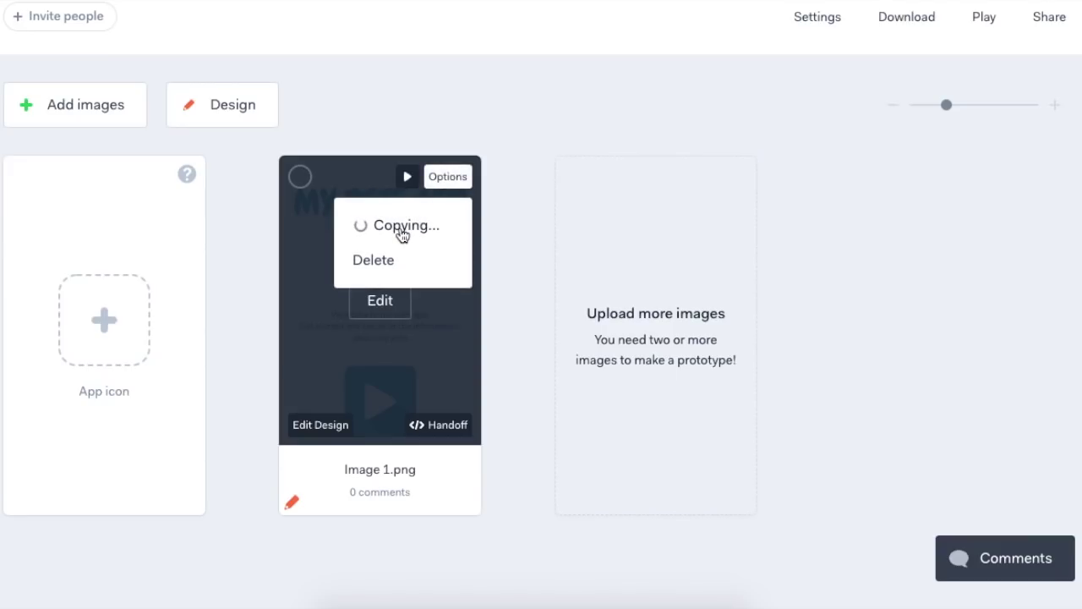
mouse_move(617, 256)
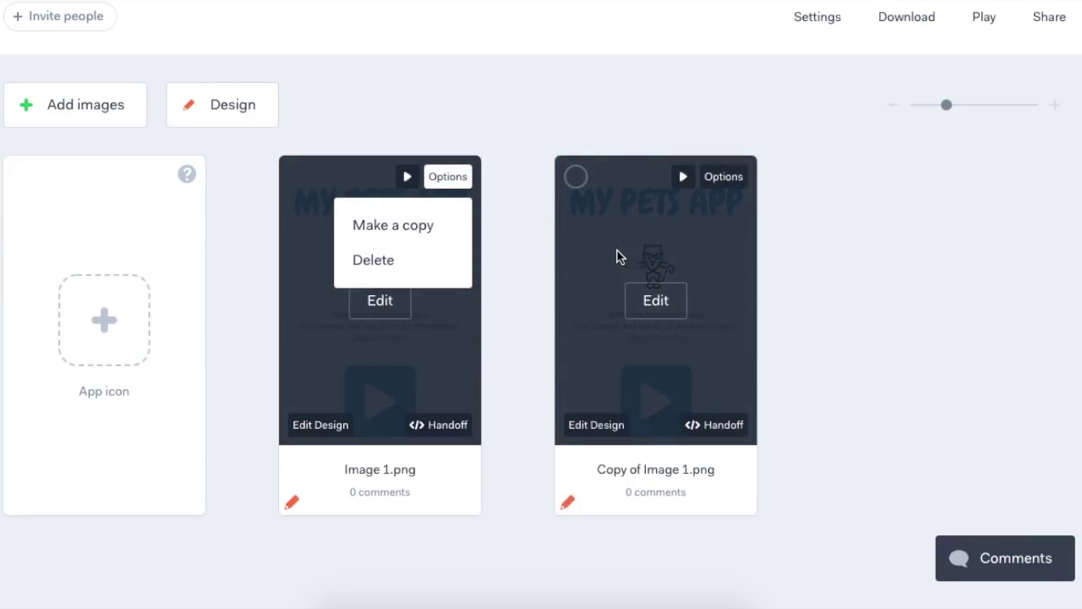
click(597, 426)
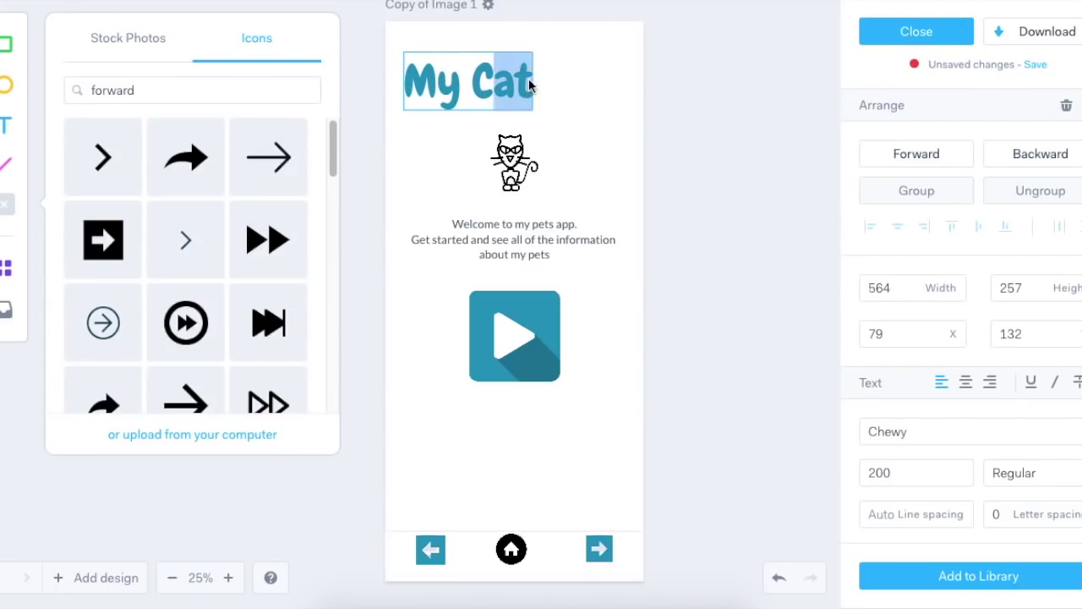
Step: Remove the cat drawing and play icon, and replace the welcome text with a paragraph about Fred
drag(529, 87, 538, 86)
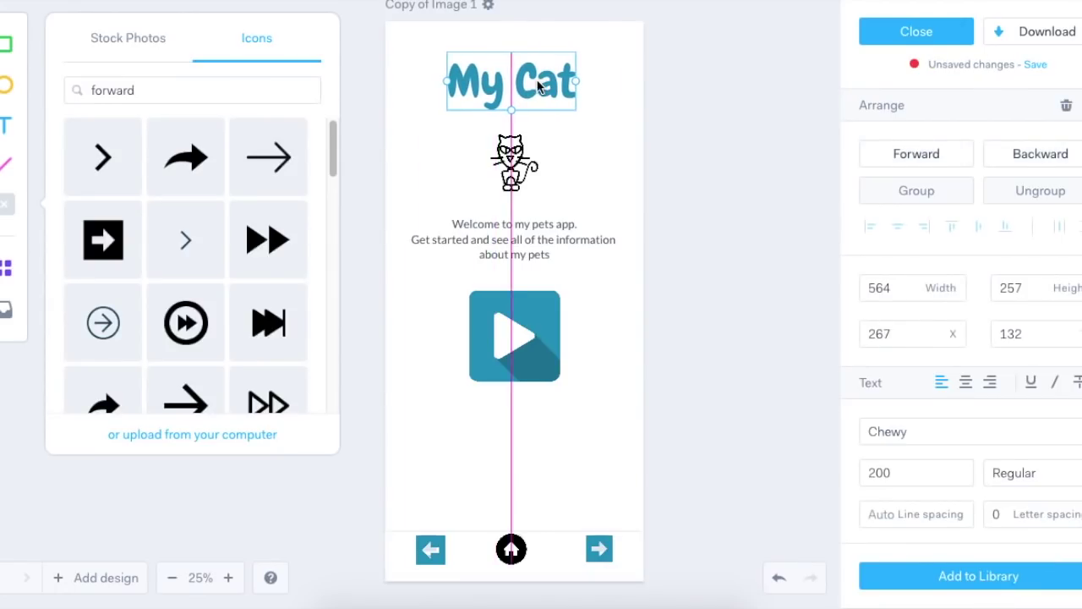
click(510, 161)
key(Delete)
click(514, 239)
drag(515, 240, 514, 167)
click(514, 336)
key(Delete)
triple_click(511, 167)
text(This is my cat)
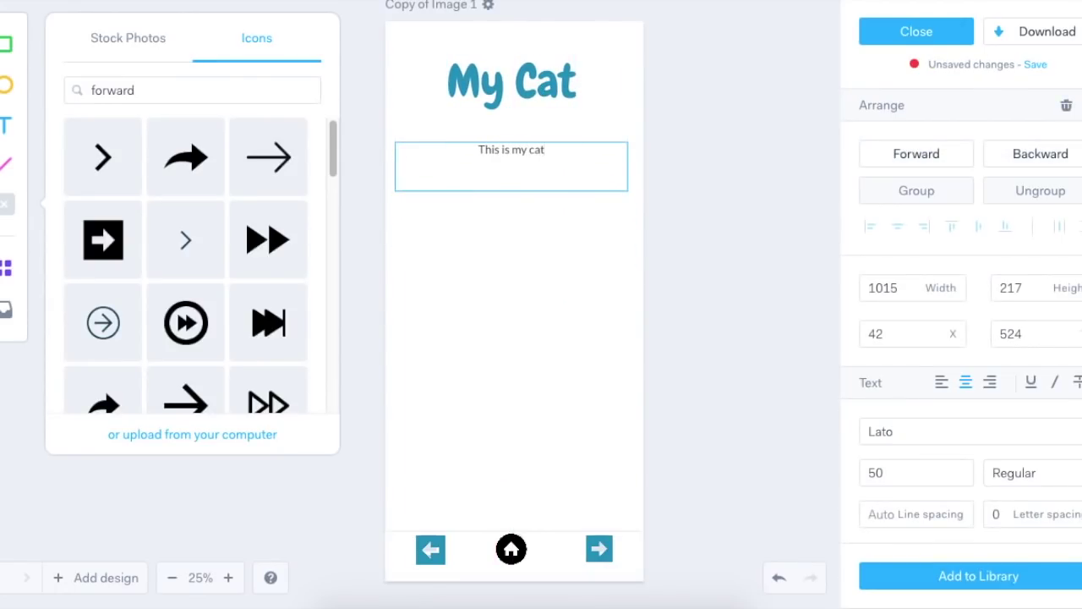
text(, his name is Fred. He likes to eat chori-pa)
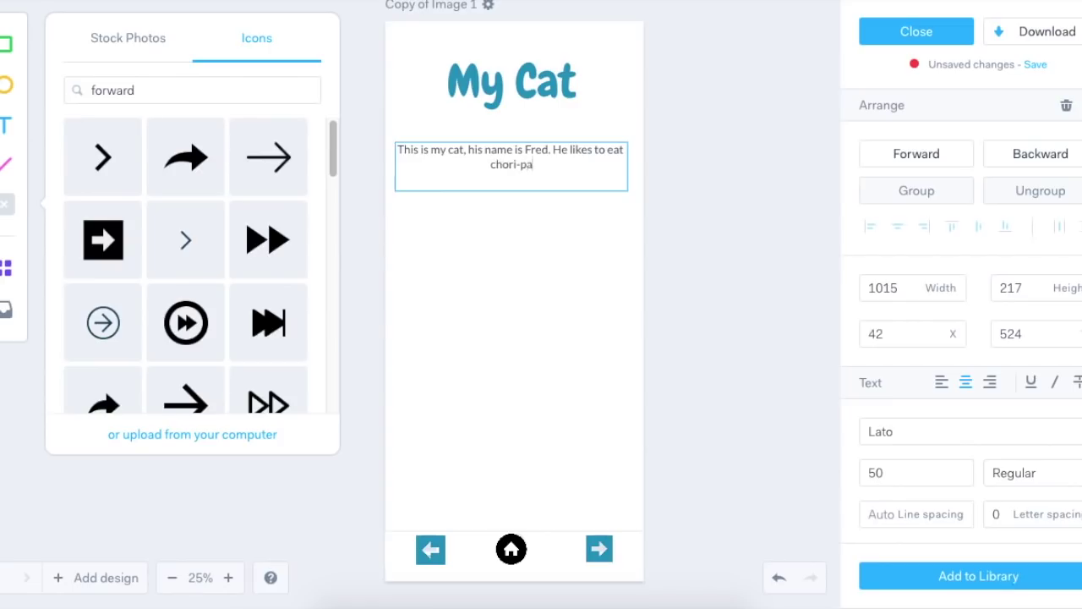
text(n and french fries. He is also afraid of)
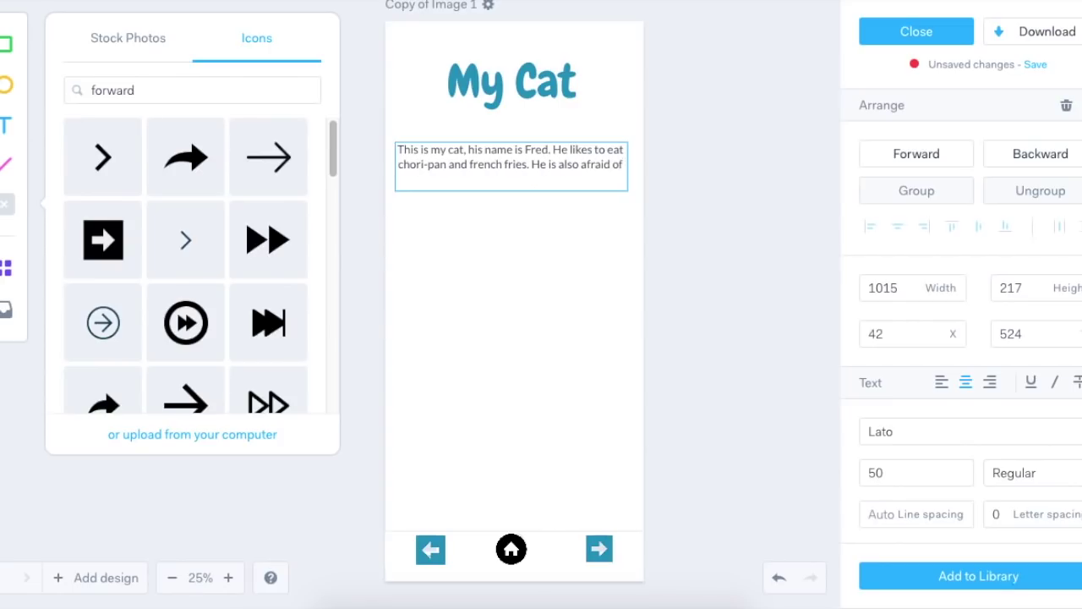
text( the colour green.)
Step: Add a tabby cat photo from a 'cat' stock search, then save and close the screen
click(158, 51)
text(cat)
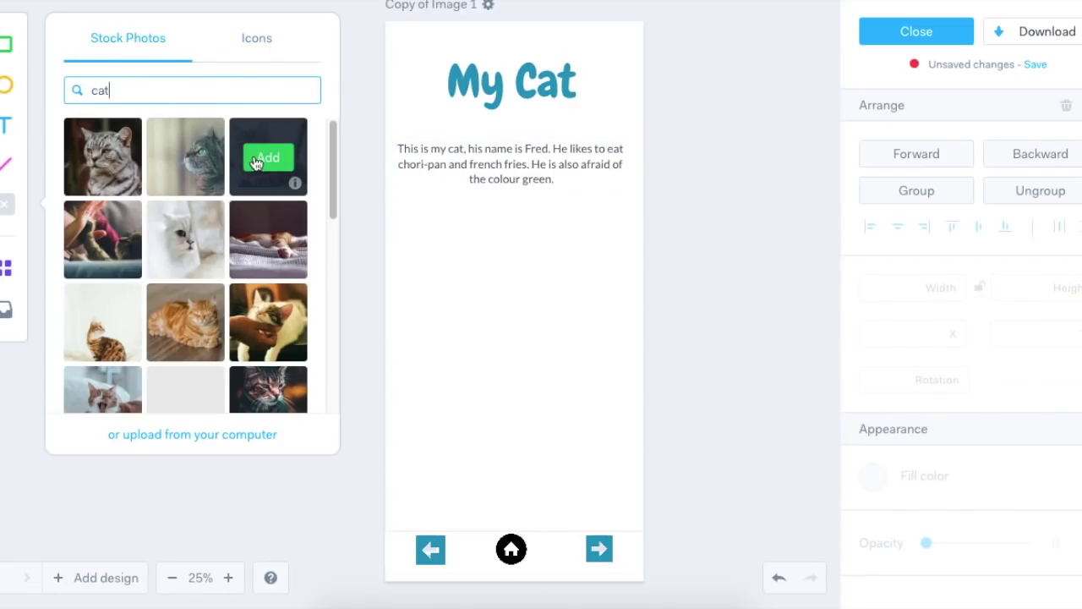
click(256, 162)
drag(382, 302, 398, 302)
click(681, 399)
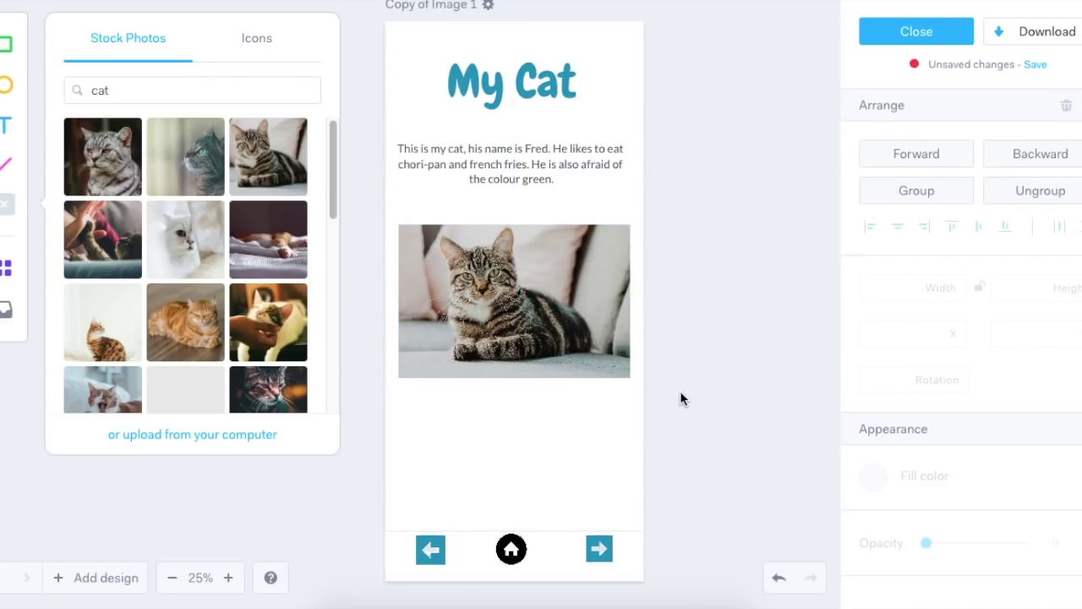
click(1034, 66)
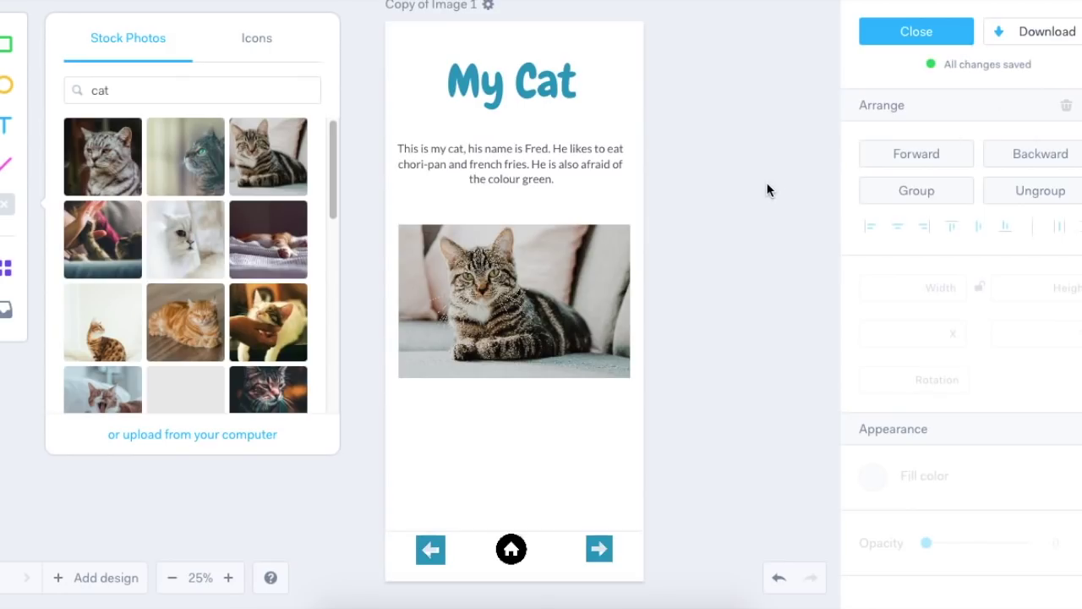
click(898, 39)
Step: Duplicate the My Cat screen and open the copy in the design editor
mouse_move(651, 219)
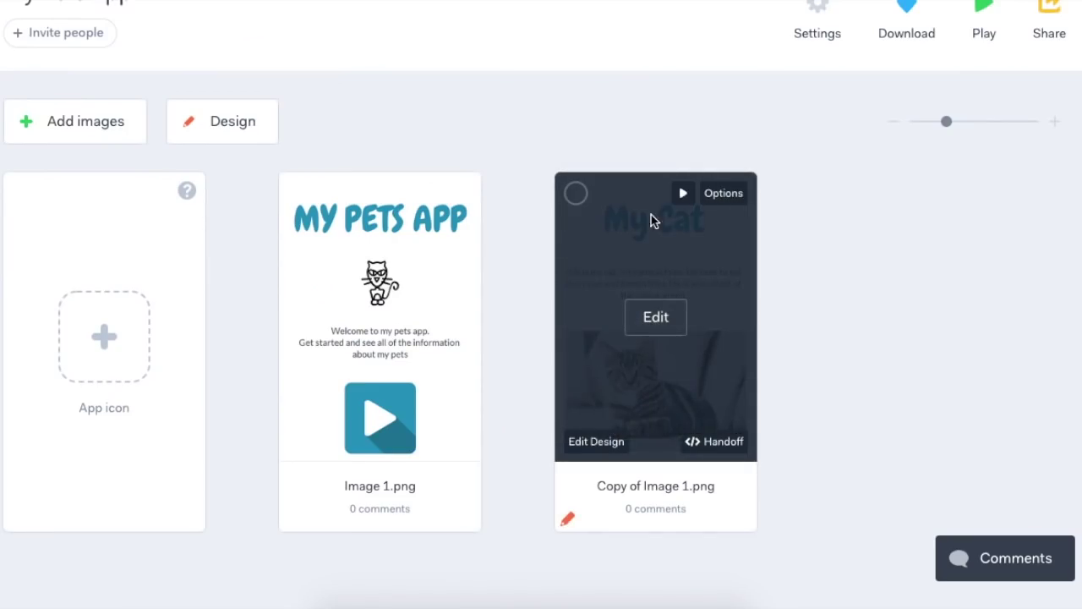
click(729, 194)
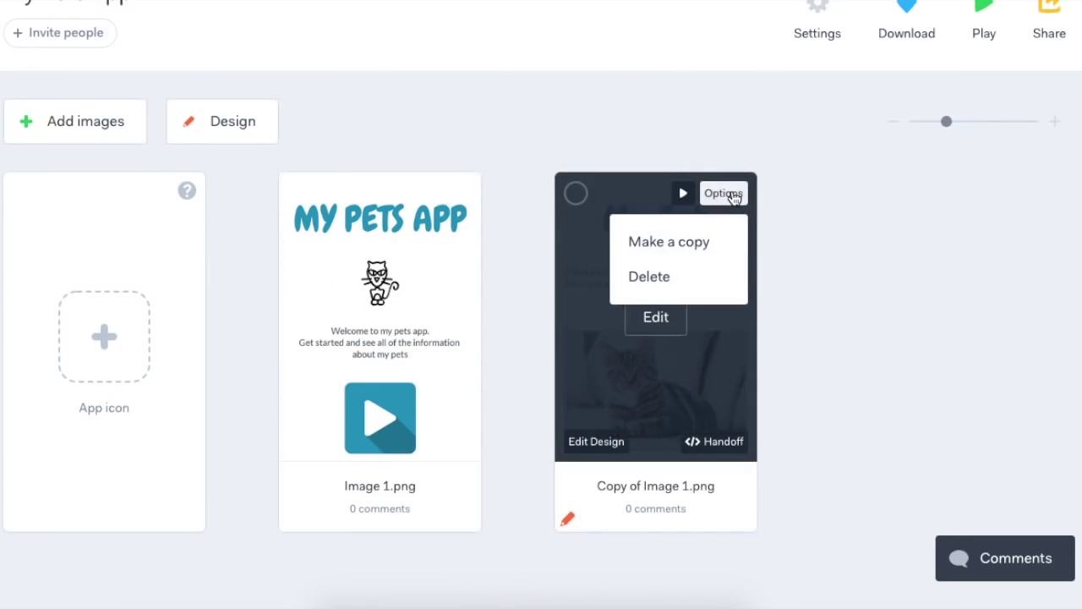
click(681, 242)
click(928, 316)
Step: Change the heading to My Dog and rewrite the paragraph about Brian the dog
double_click(533, 78)
key(BackSpace)
text(Dog)
triple_click(497, 158)
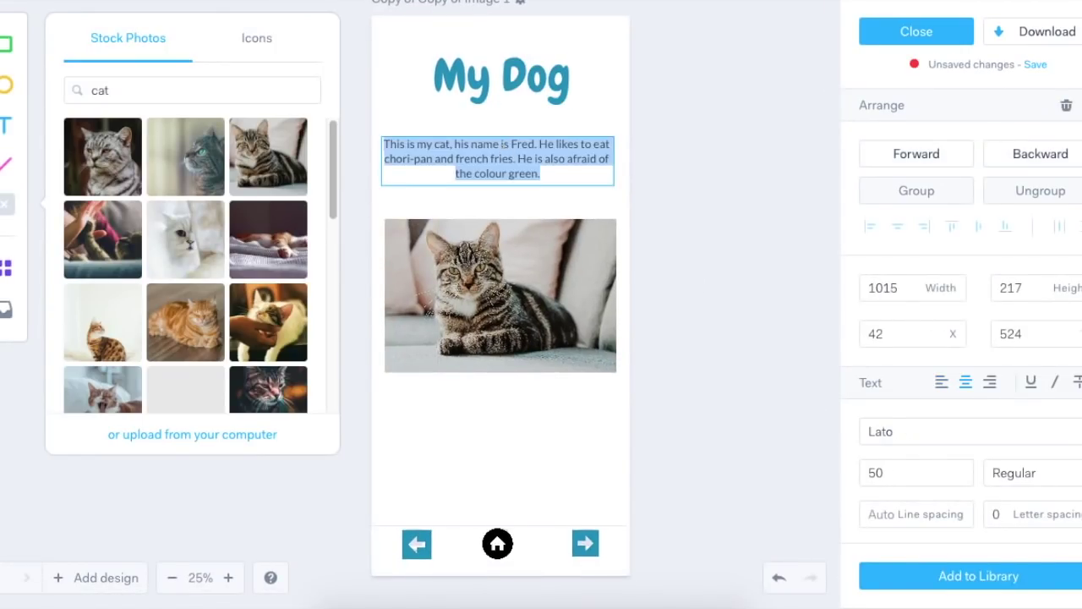
text(This is my dog Brian. He likes to play XBox wi)
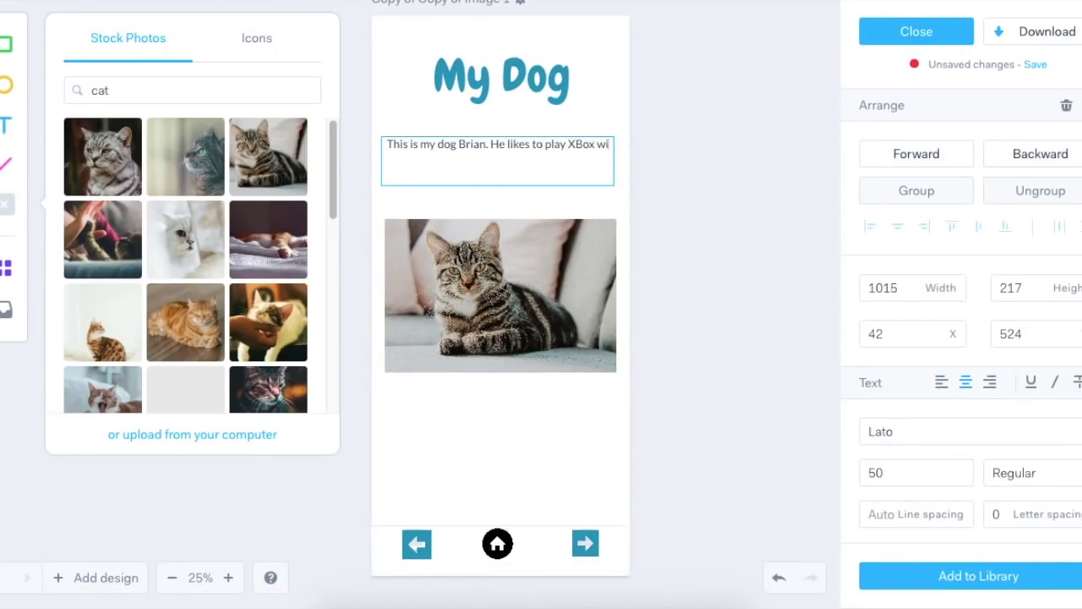
text(th me and share my pizza. He is afraid of the ala)
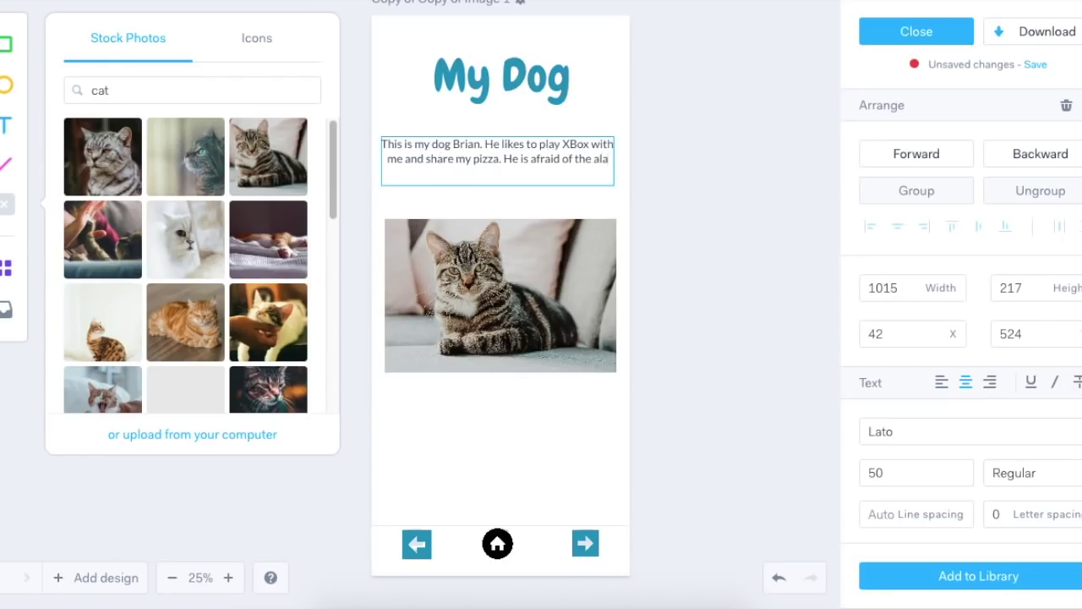
text(rm clock.)
Step: Add a smaller dog photo from a 'dog' stock search centred under the text, and save
click(529, 251)
key(Delete)
double_click(212, 90)
text(dog)
drag(102, 156, 404, 303)
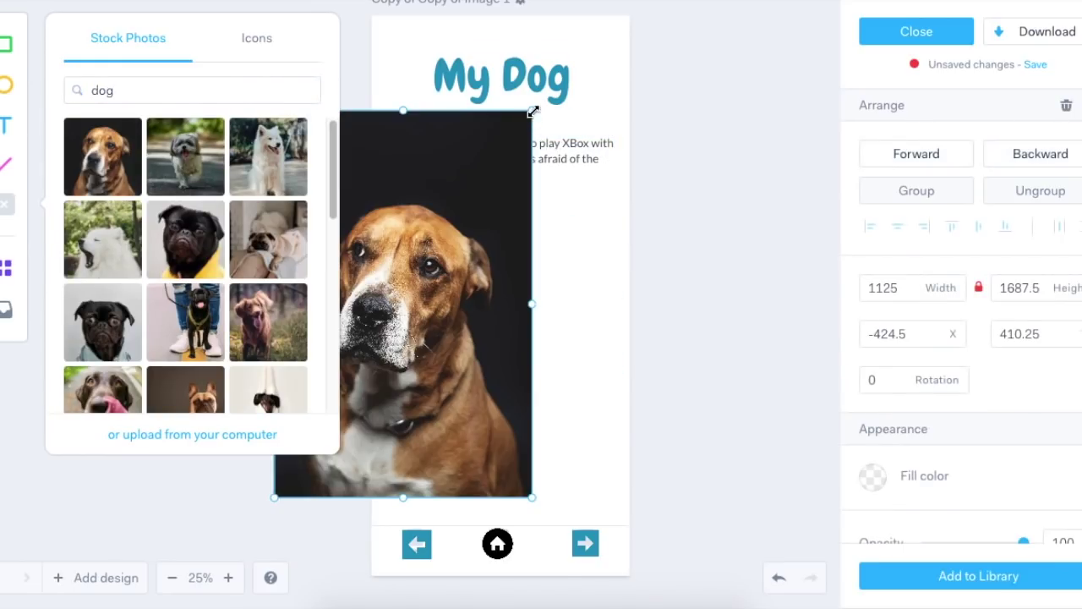
drag(532, 112, 546, 283)
click(1036, 64)
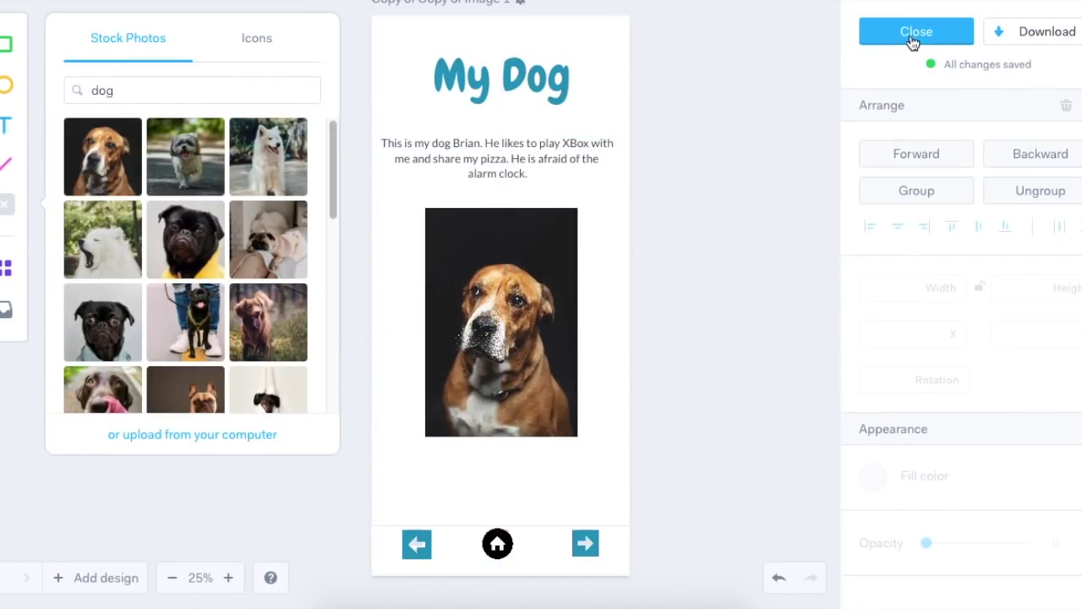
click(913, 38)
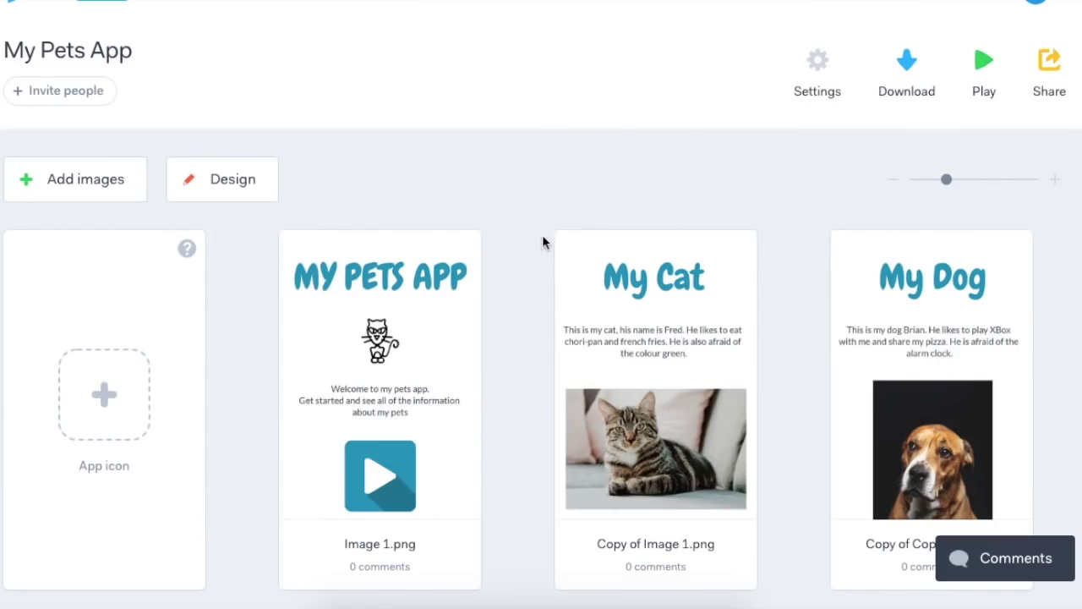
Step: Draw a hotspot over the home screen's play graphic that links to the My Cat screen
scroll(518, 294, down, 2)
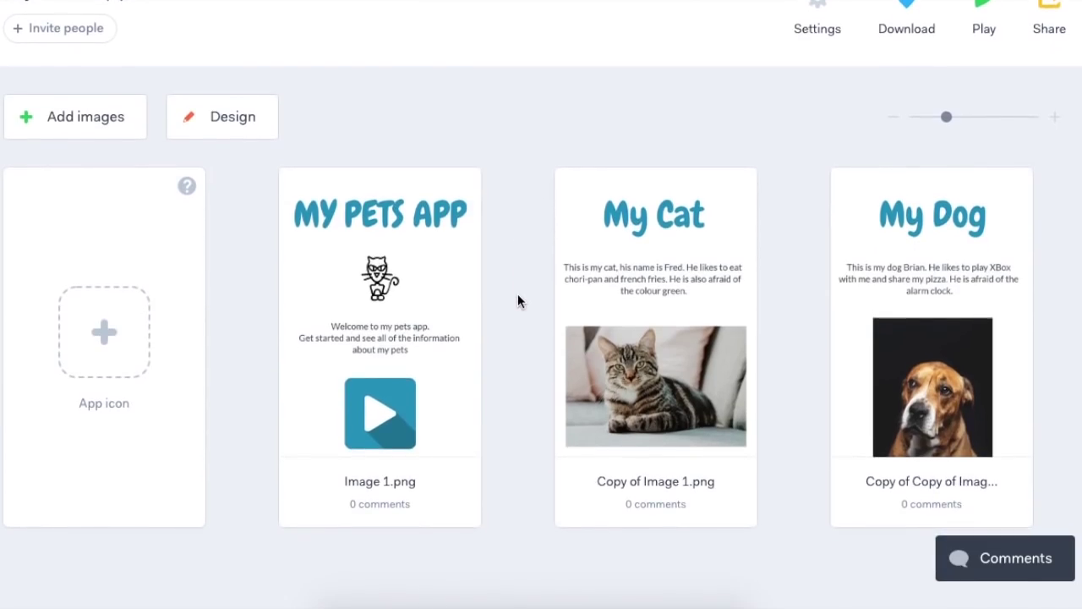
mouse_move(363, 316)
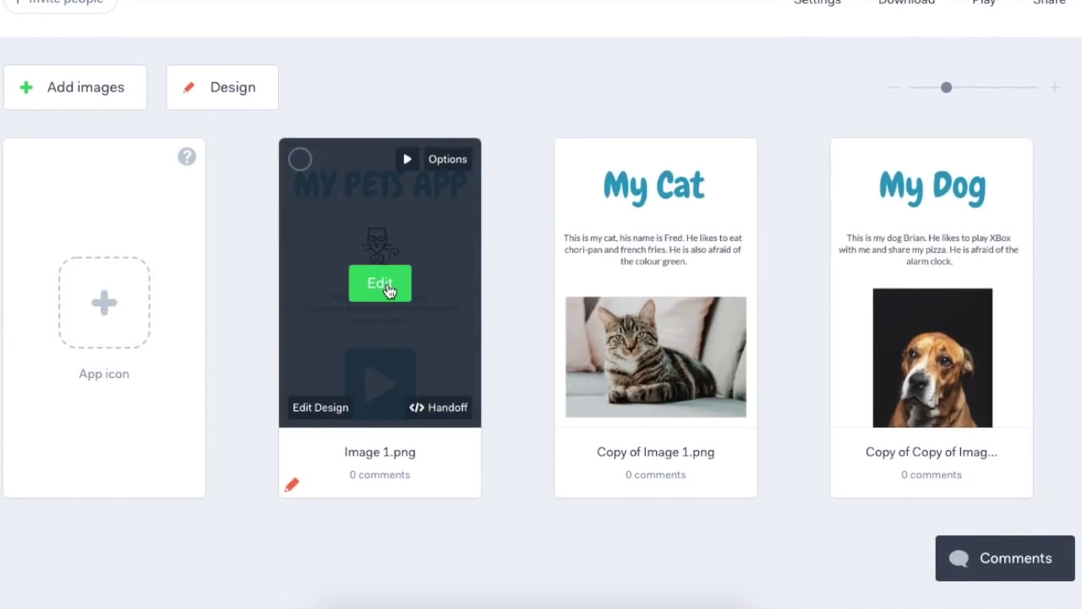
click(385, 286)
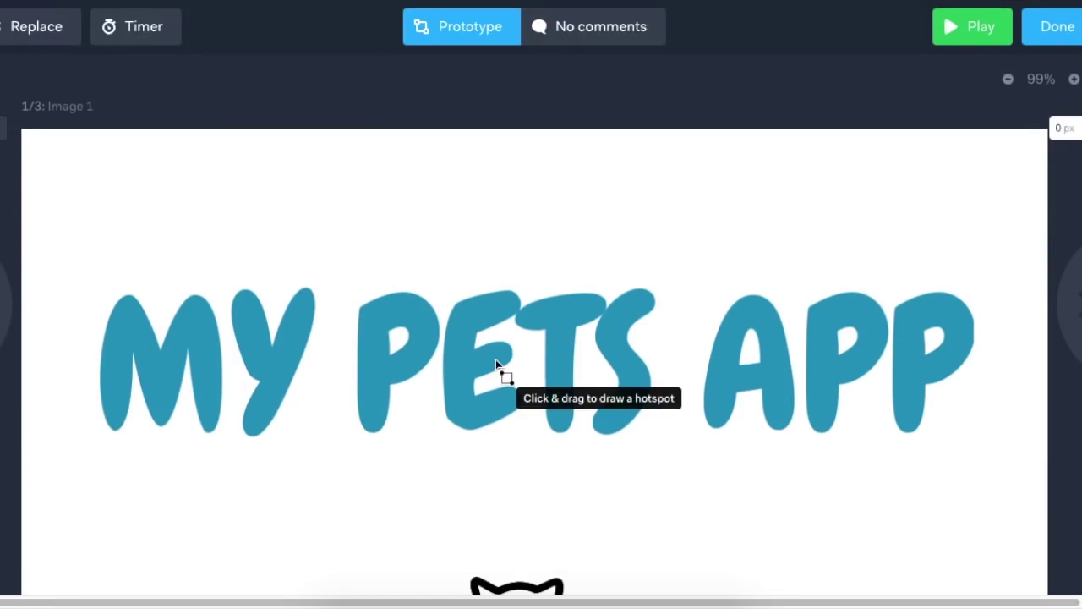
scroll(499, 368, down, 8)
scroll(499, 367, down, 5)
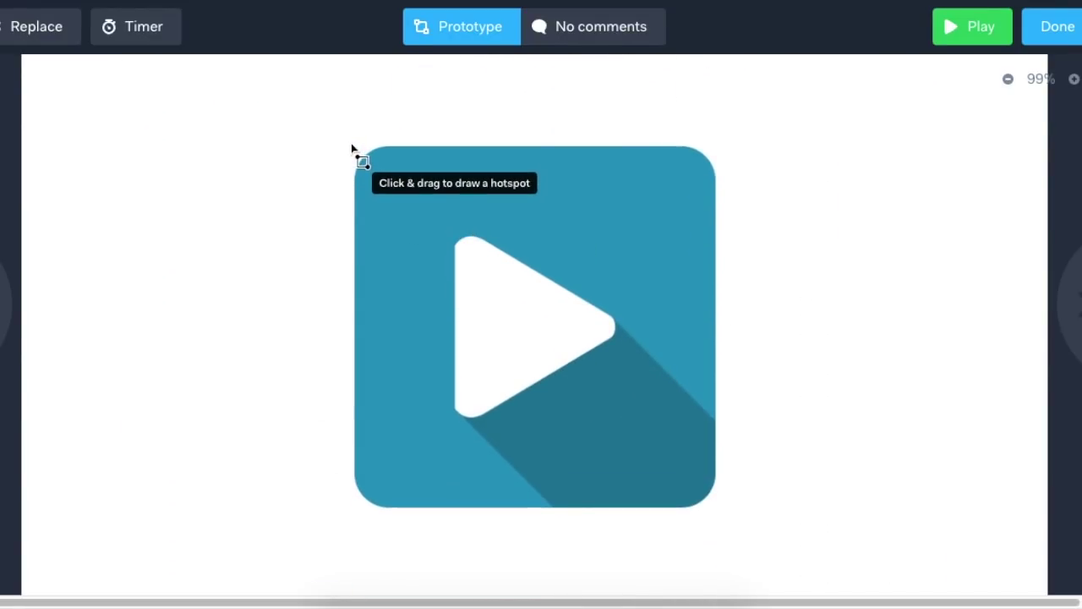
drag(353, 144, 726, 521)
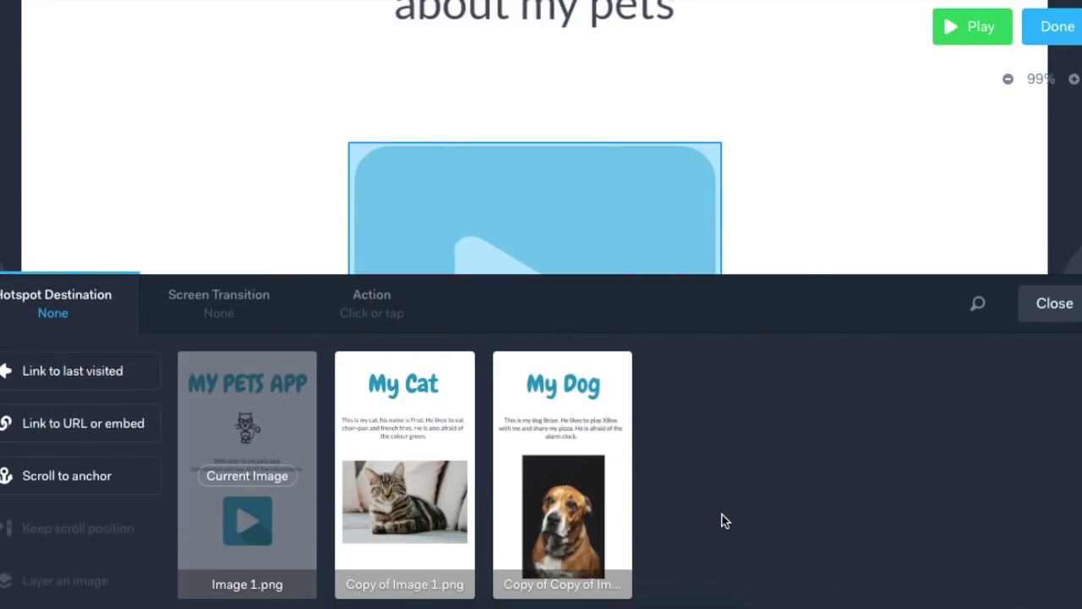
click(409, 415)
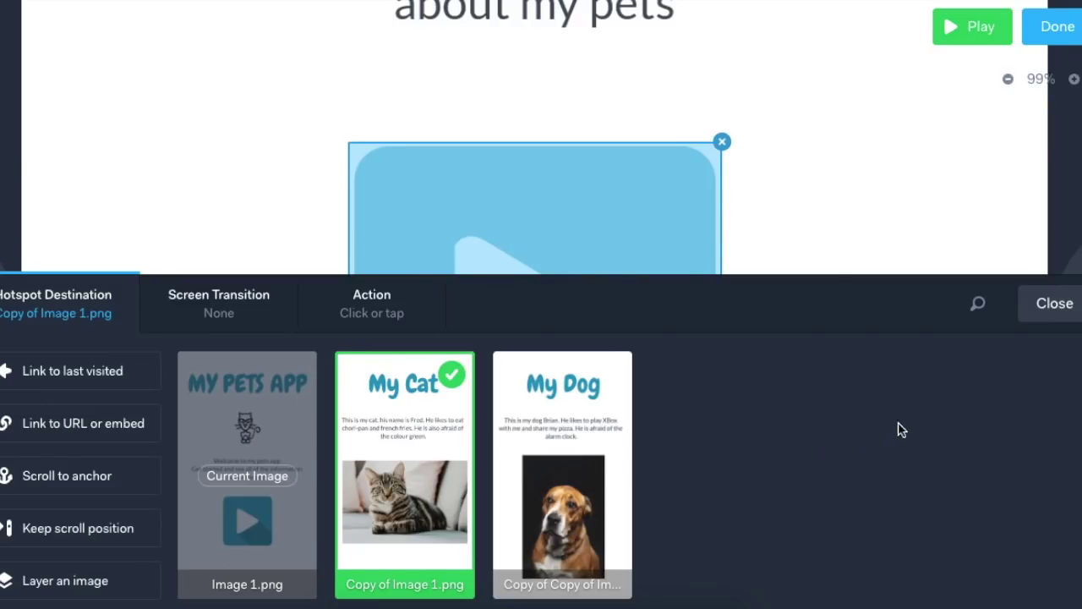
click(1049, 29)
click(655, 284)
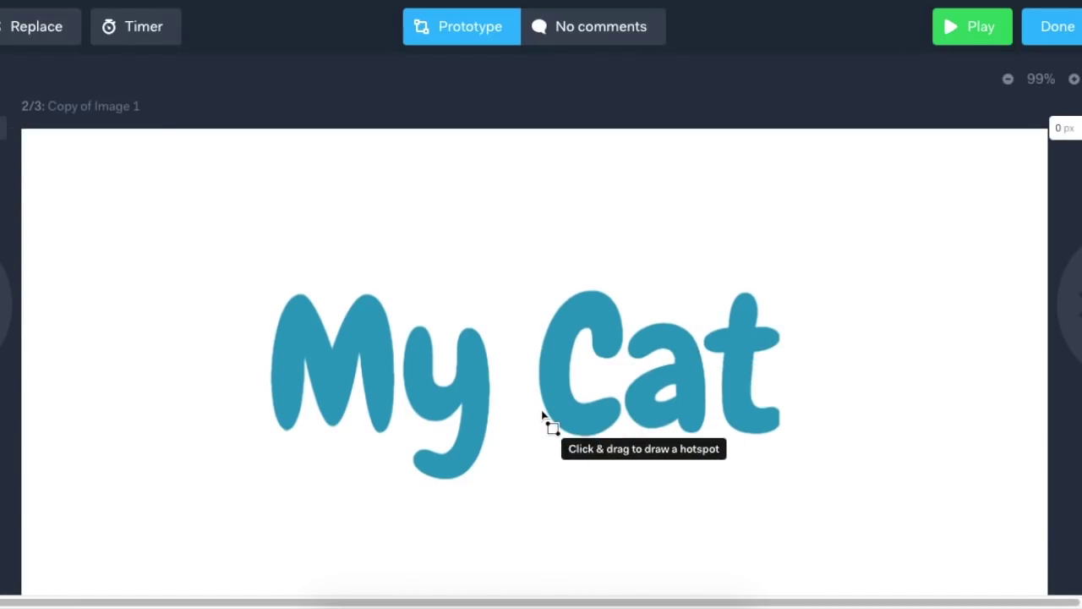
Step: Draw a hotspot over the right arrow linking to the My Dog screen
scroll(550, 414, down, 15)
scroll(545, 419, down, 10)
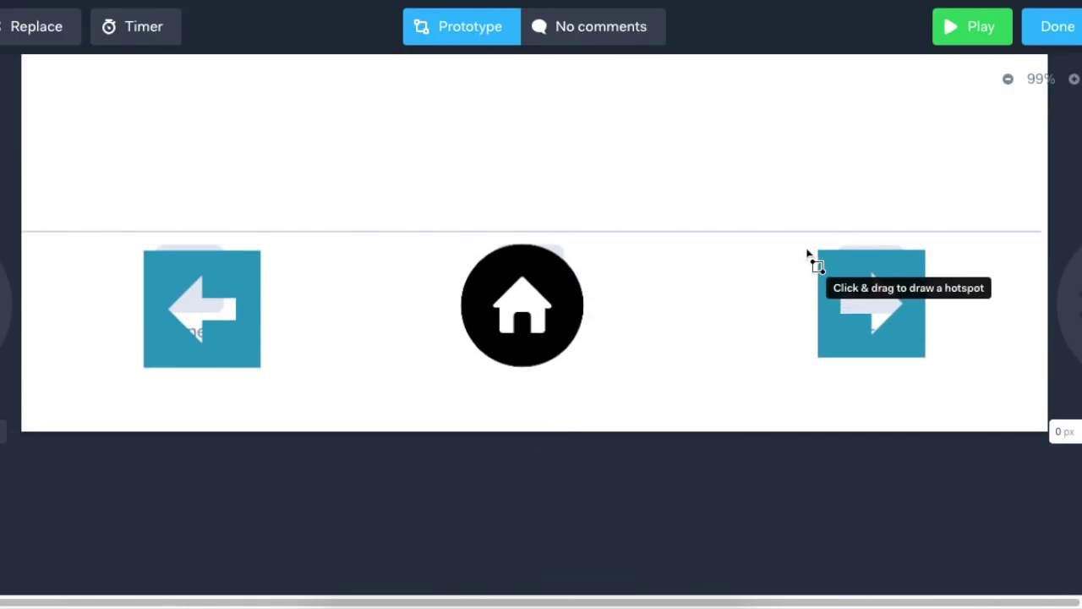
mouse_move(809, 244)
mouse_down()
mouse_move(889, 345)
mouse_move(922, 354)
mouse_move(942, 380)
mouse_move(936, 373)
mouse_up()
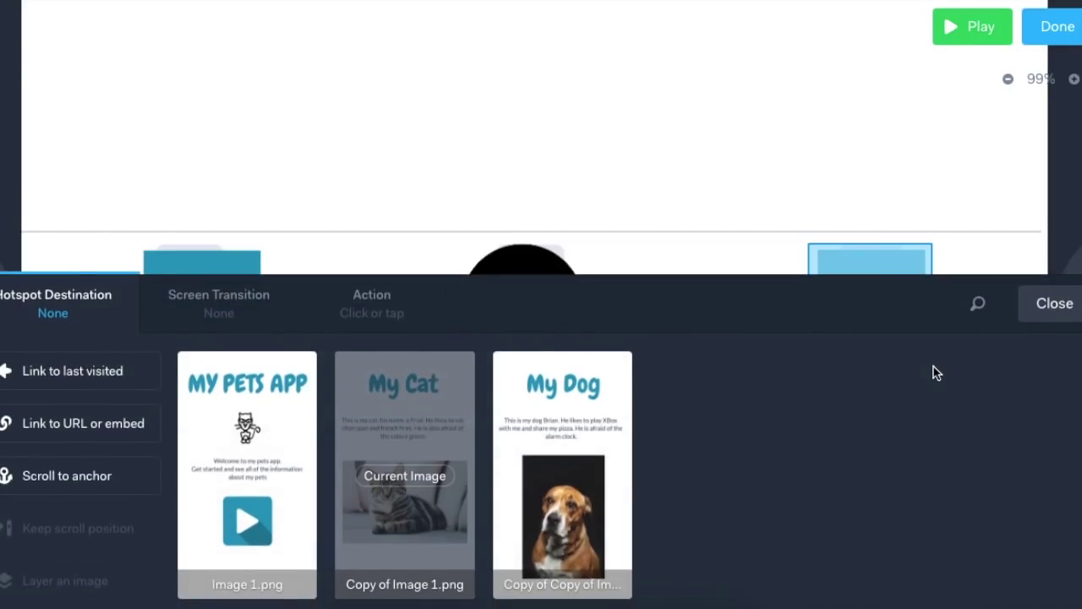
click(554, 476)
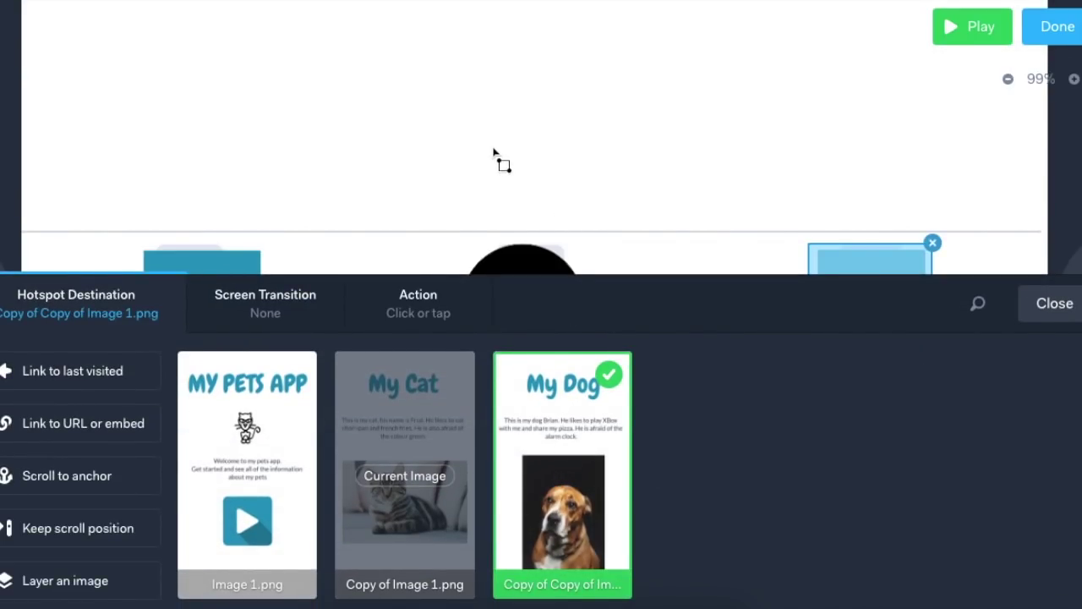
Step: Link hotspots on the left arrow and home button to the My Pets App screen
scroll(498, 160, down, 3)
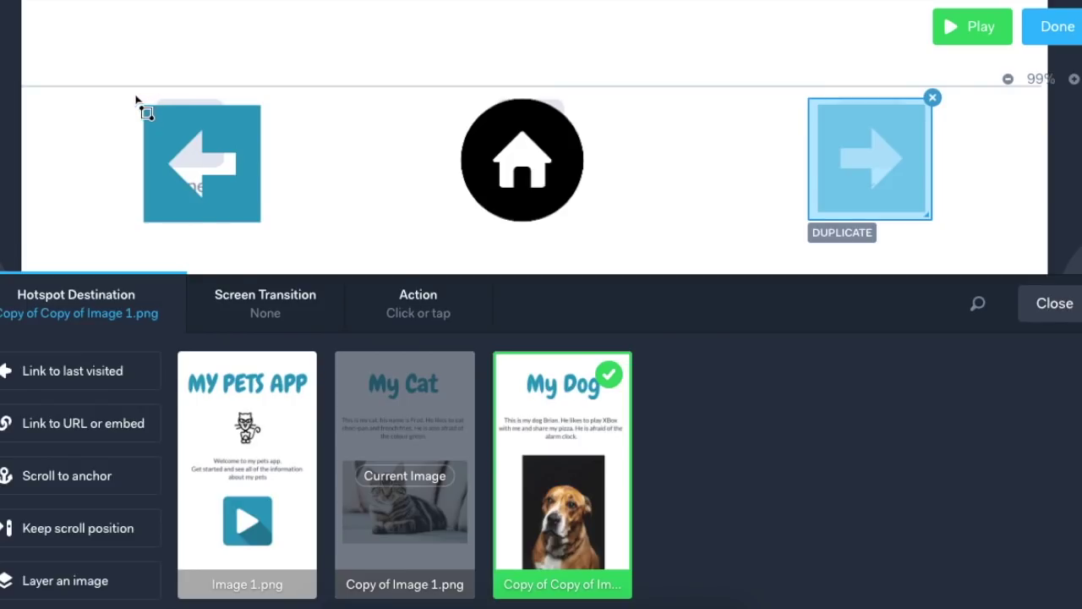
mouse_move(133, 93)
mouse_down()
mouse_move(230, 218)
mouse_move(274, 233)
mouse_up()
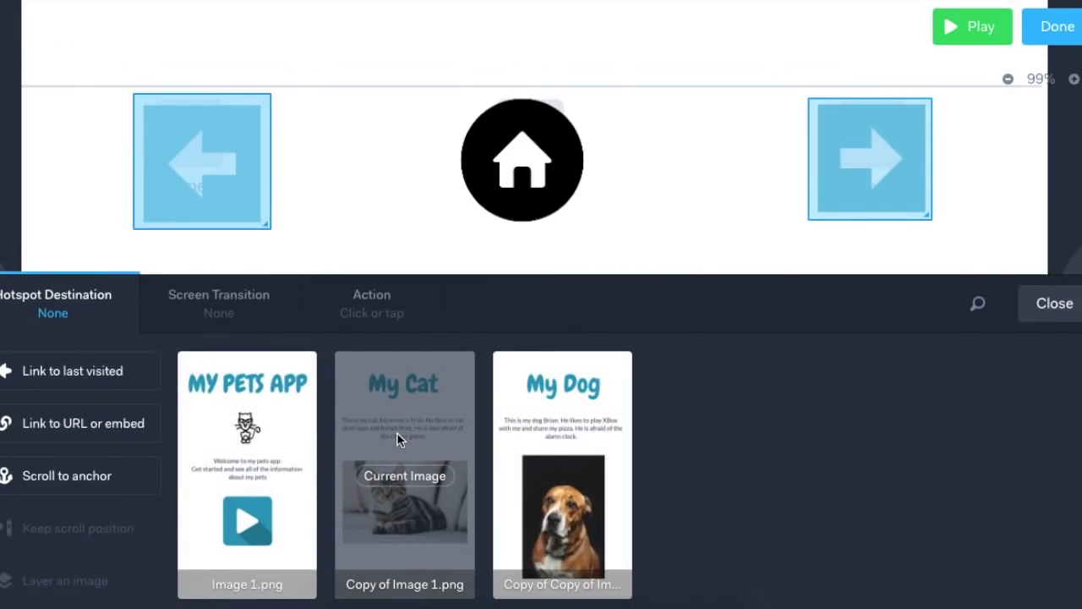
click(284, 440)
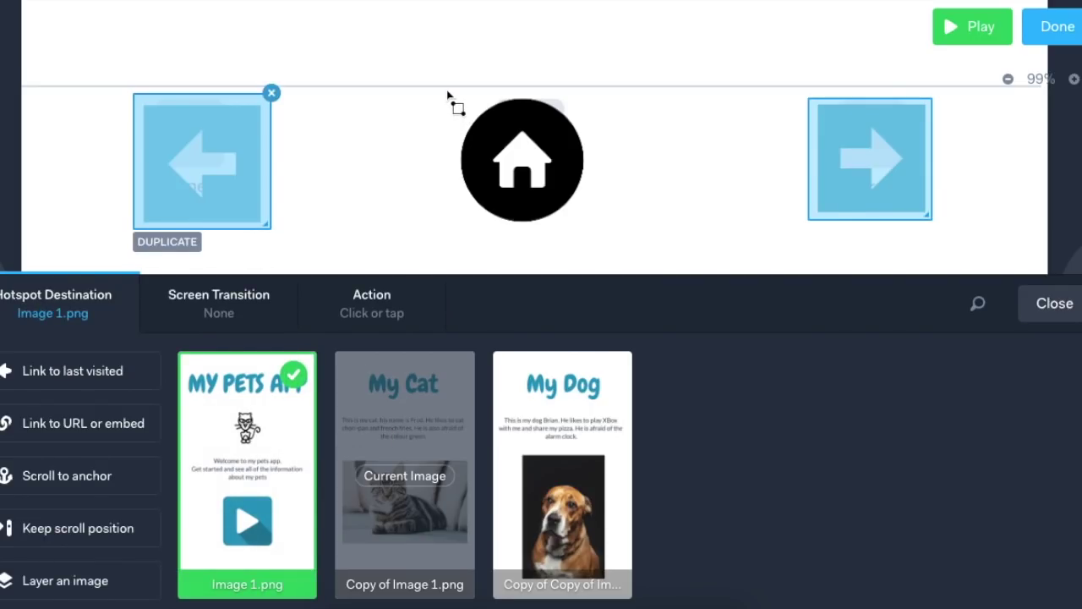
drag(448, 94, 599, 238)
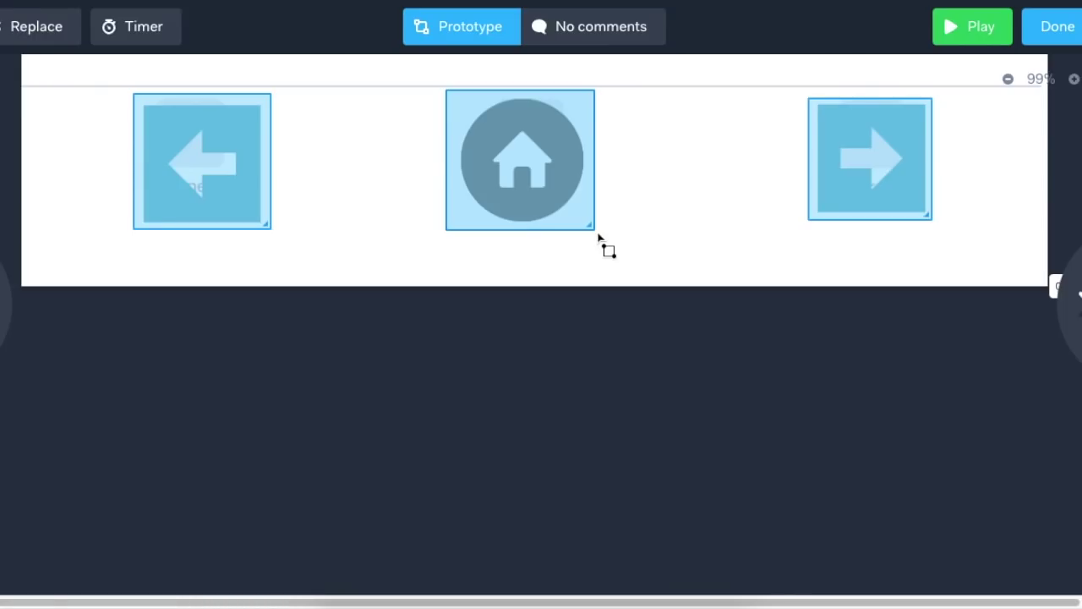
click(293, 435)
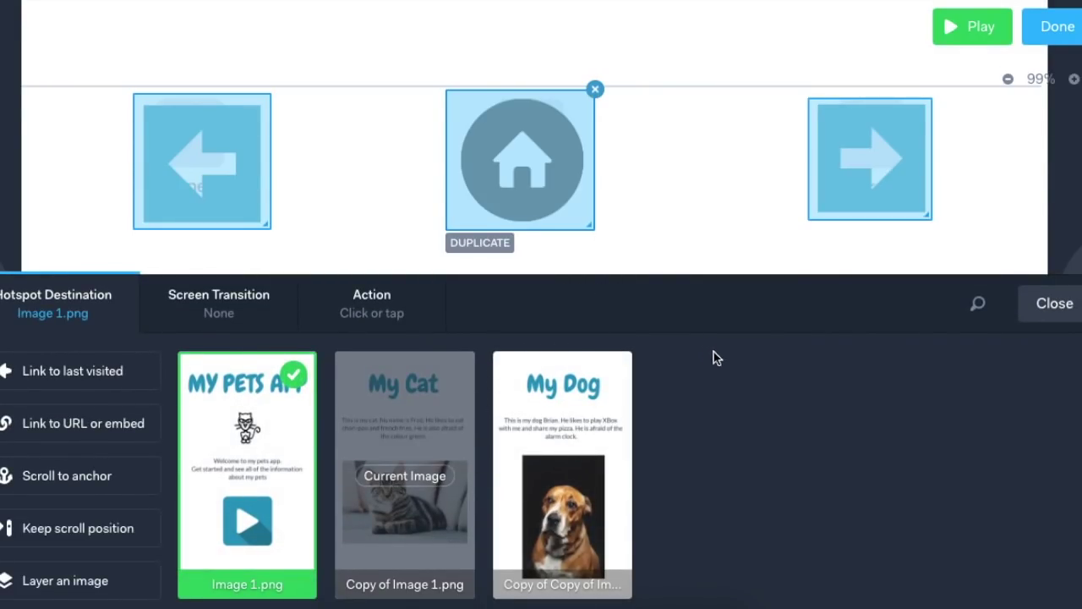
mouse_move(867, 210)
mouse_move(203, 175)
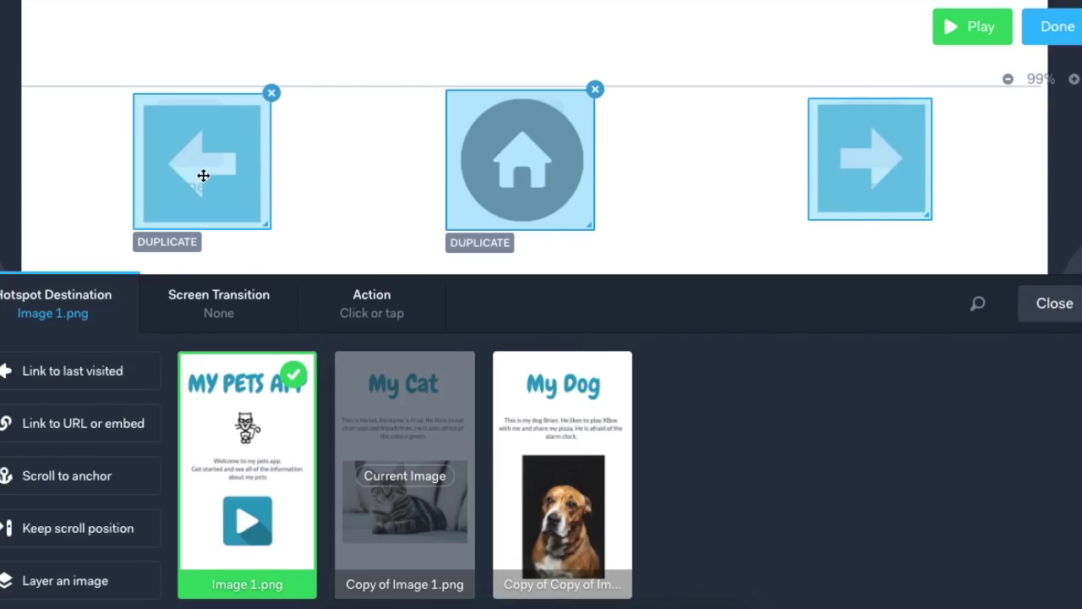
click(1046, 26)
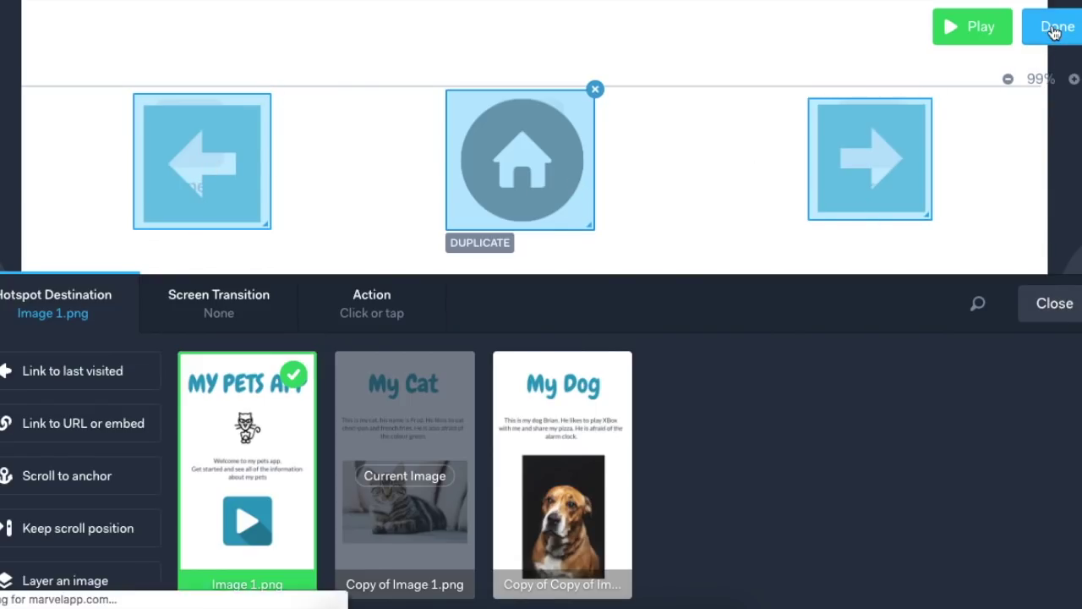
Step: On the My Dog screen, add a hotspot over the home button linking to Image 1.png
click(933, 282)
scroll(584, 448, down, 10)
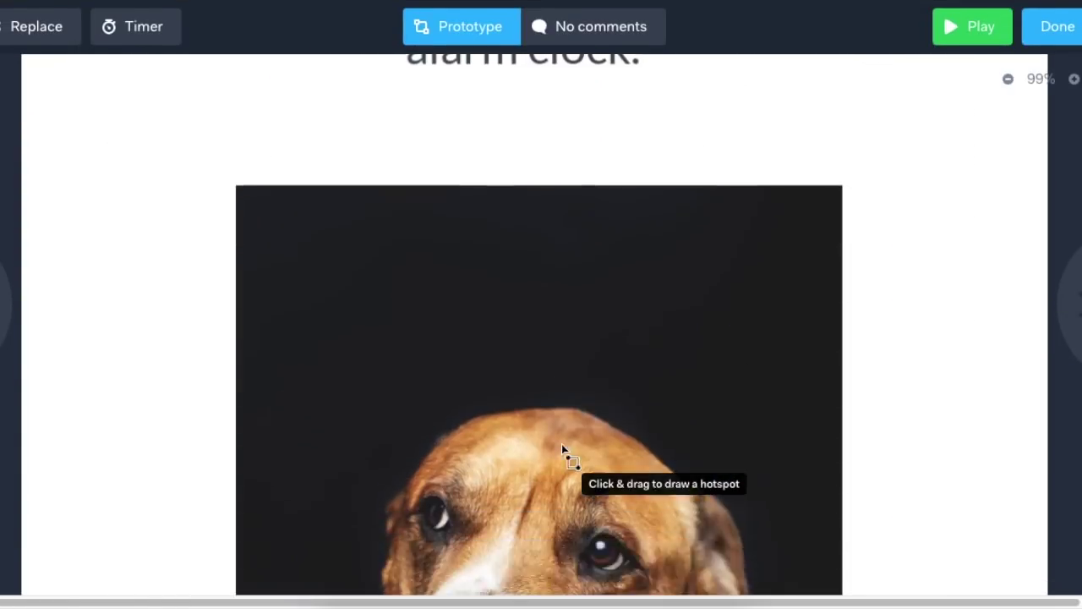
drag(449, 238, 597, 372)
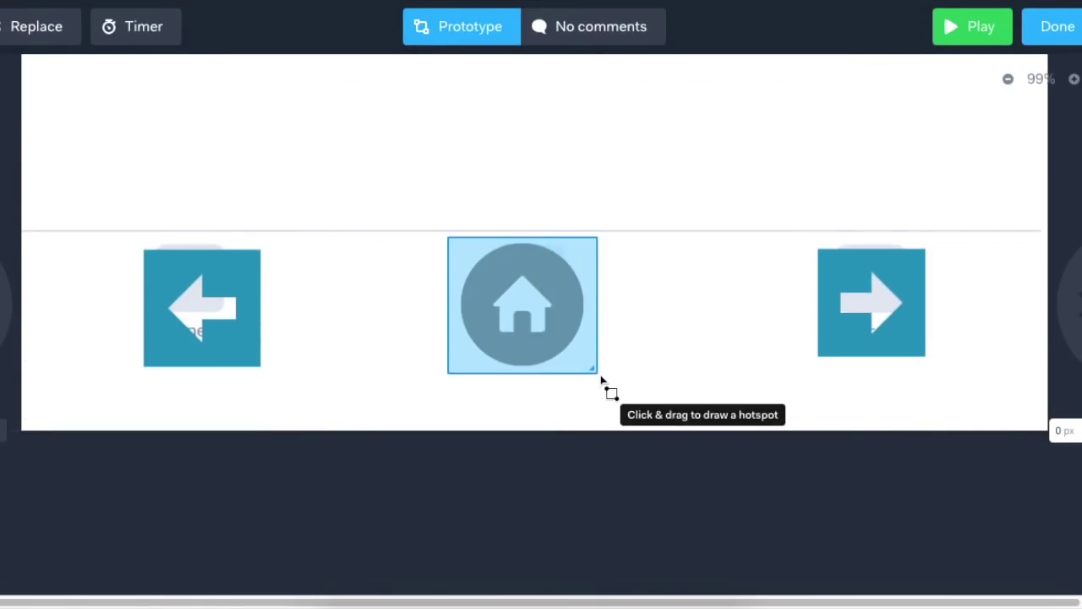
click(283, 456)
Step: Add a hotspot over the left arrow linking to Copy of Image 1.png (My Cat), then finish
scroll(321, 181, down, 4)
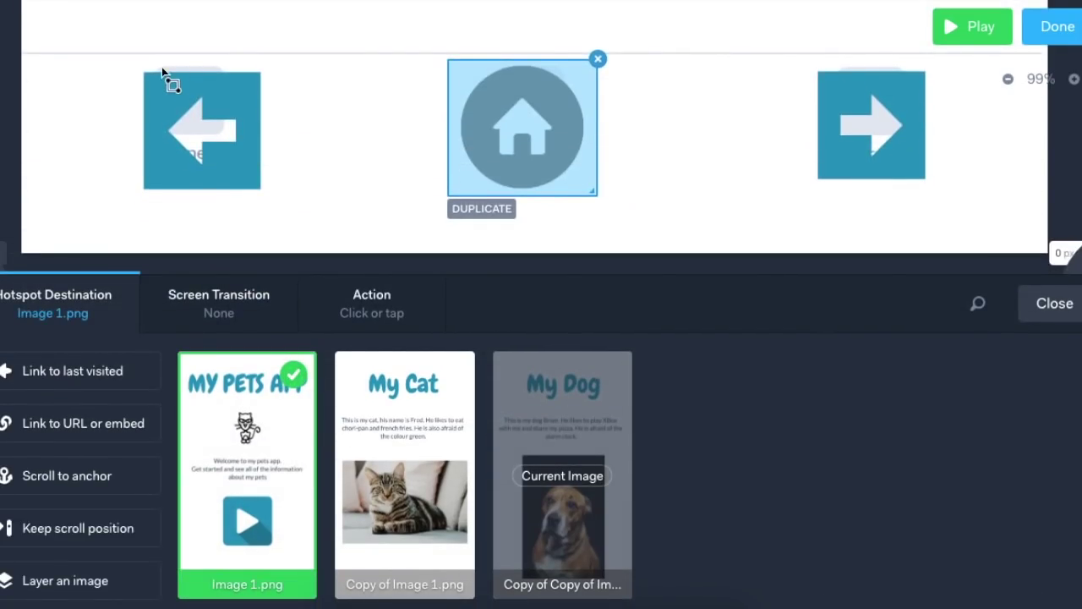
mouse_move(132, 56)
mouse_down()
mouse_move(281, 214)
mouse_move(274, 203)
mouse_up()
click(422, 409)
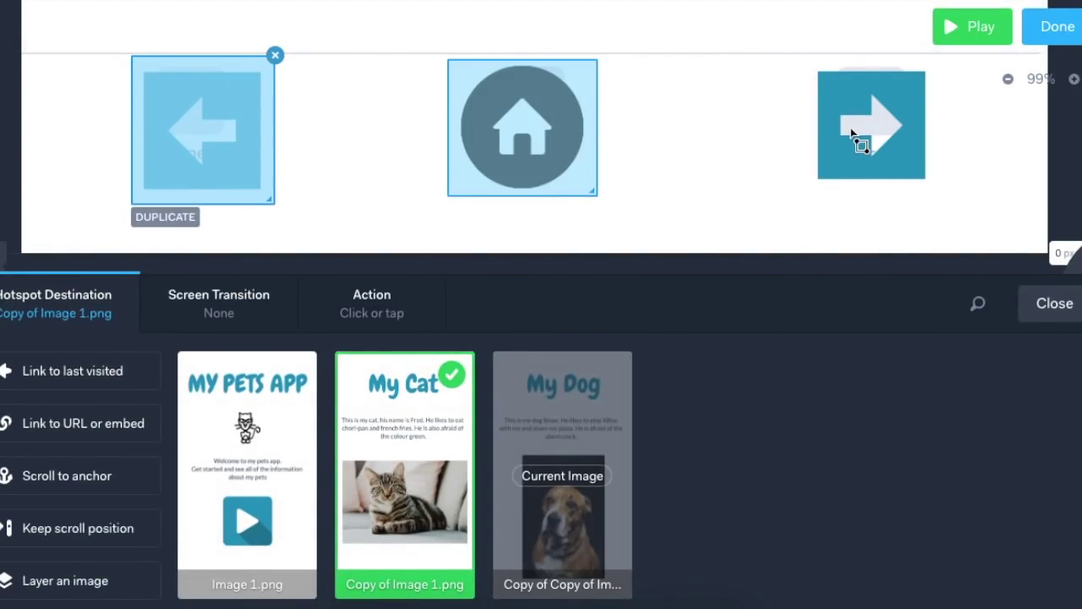
click(1039, 29)
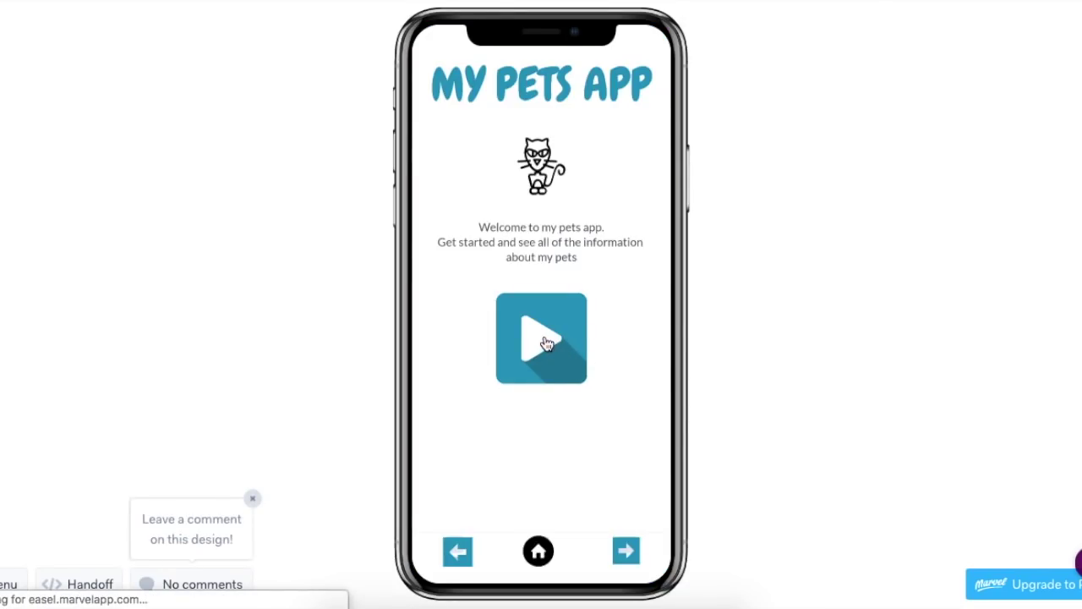
Step: In play mode, follow play to My Cat, right arrow to My Dog, left arrow back, then home
click(547, 342)
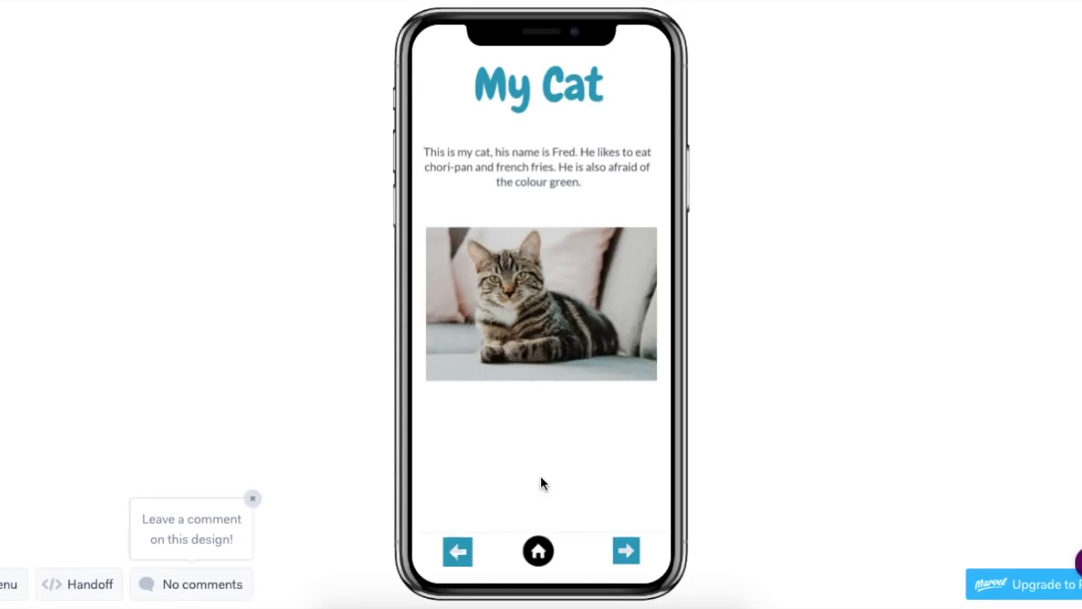
click(626, 554)
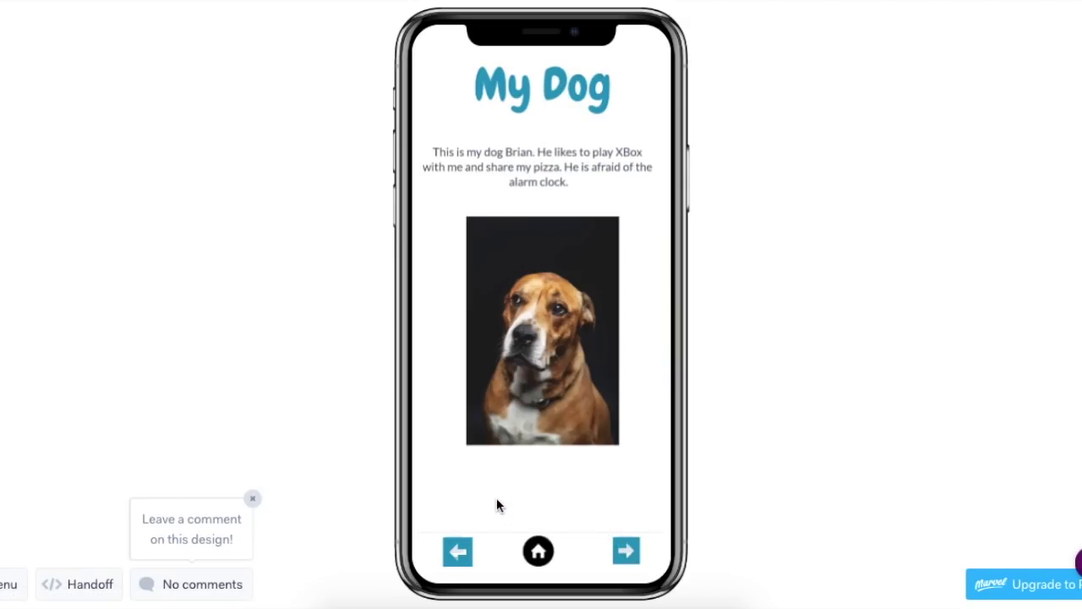
click(461, 554)
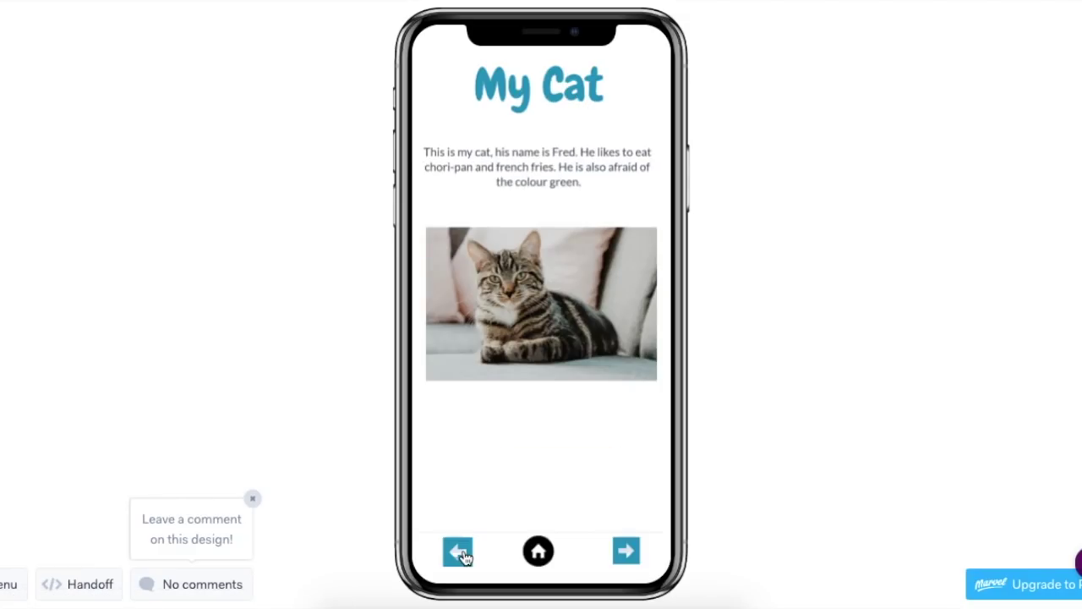
click(539, 552)
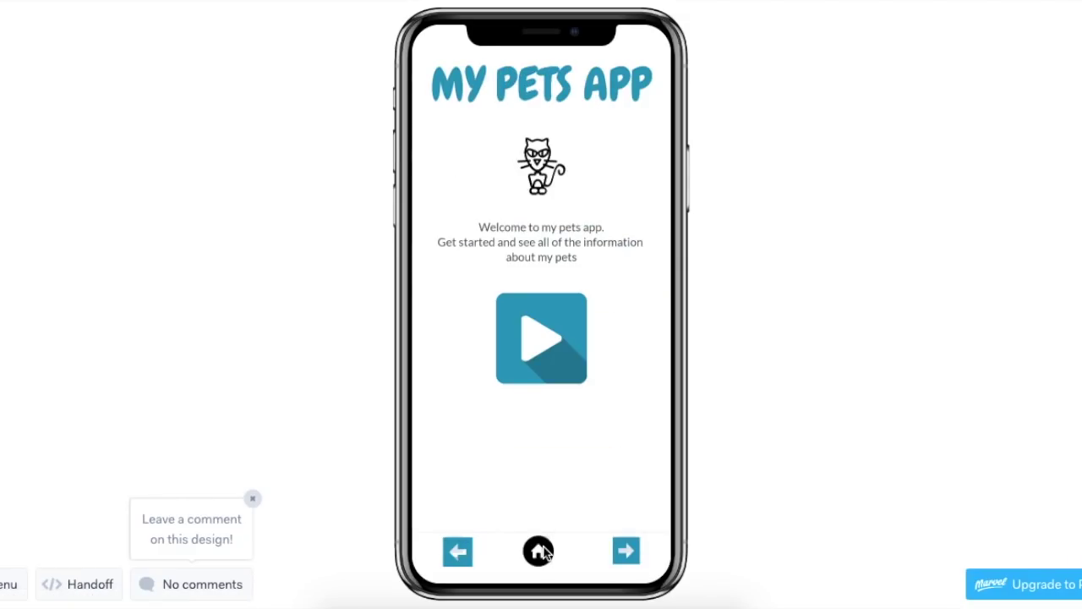